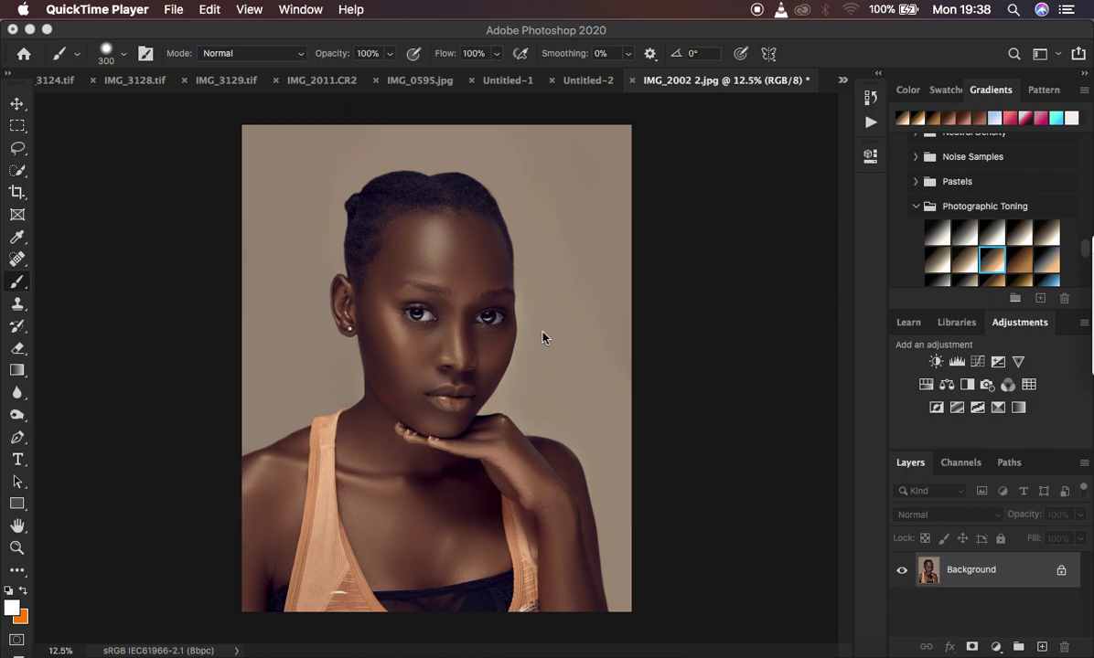
- Zoom in on the portrait's face to inspect skin detail, then back out to the whole photo
left_click(549, 440)
key("super+equal")
key("super+equal")
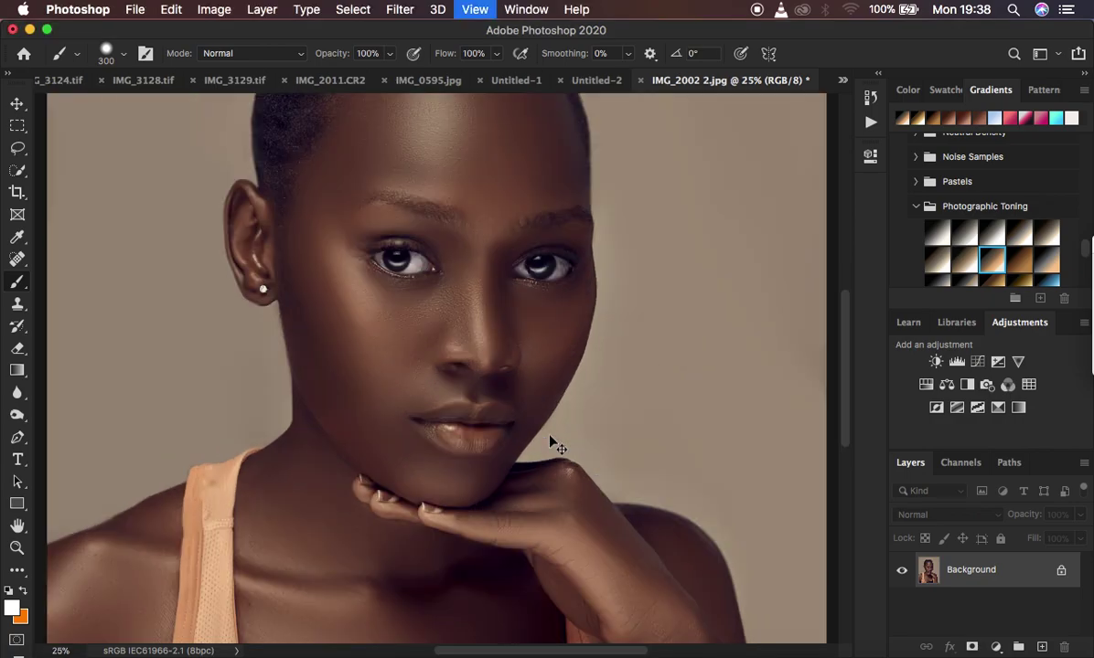
key("super+equal")
key("super+equal")
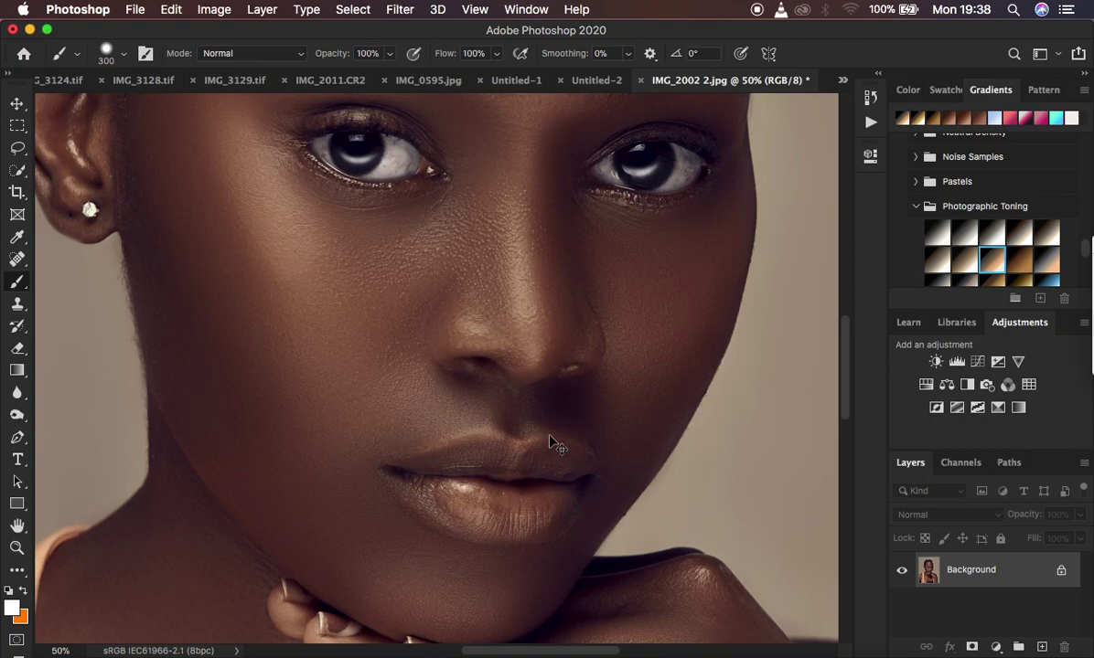
key("super+equal")
key("super+equal")
key("super+minus")
key("super+minus")
key("super+minus")
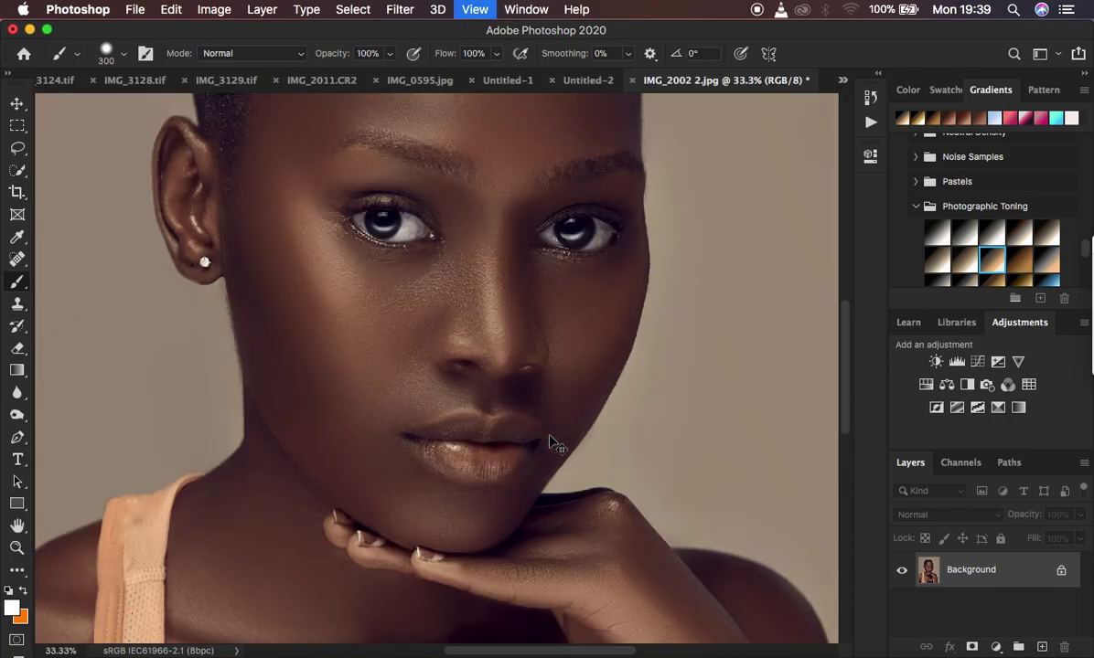
key("super+minus")
key("super+minus")
key("super+minus")
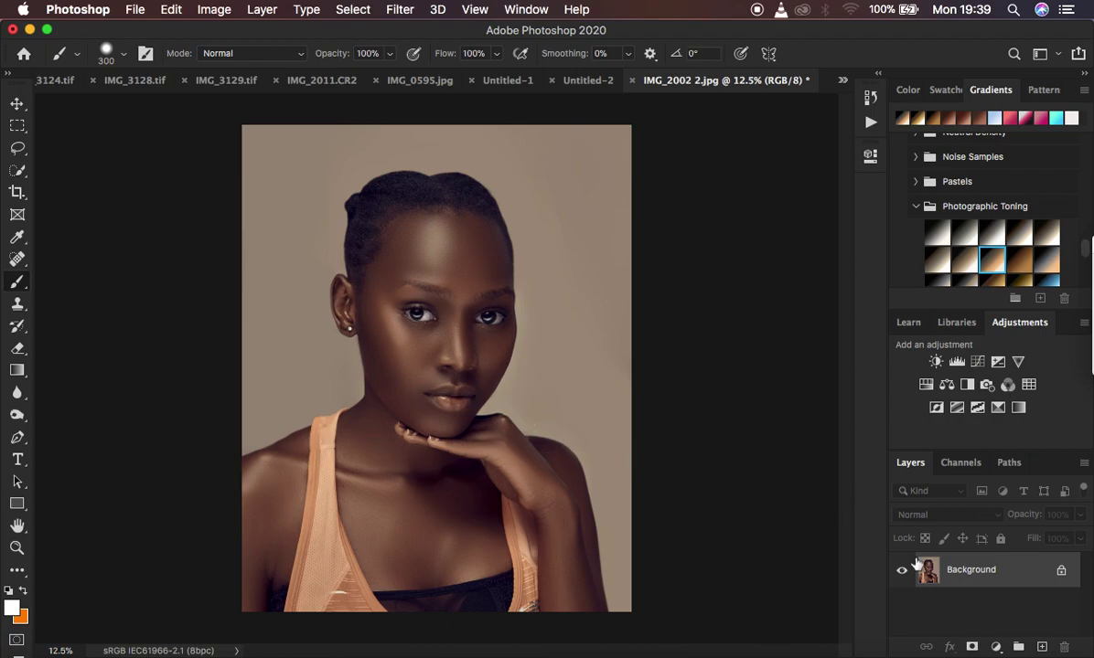
- Add a new layer above the Background and name it SKIN TEXTURE
left_click(1041, 647)
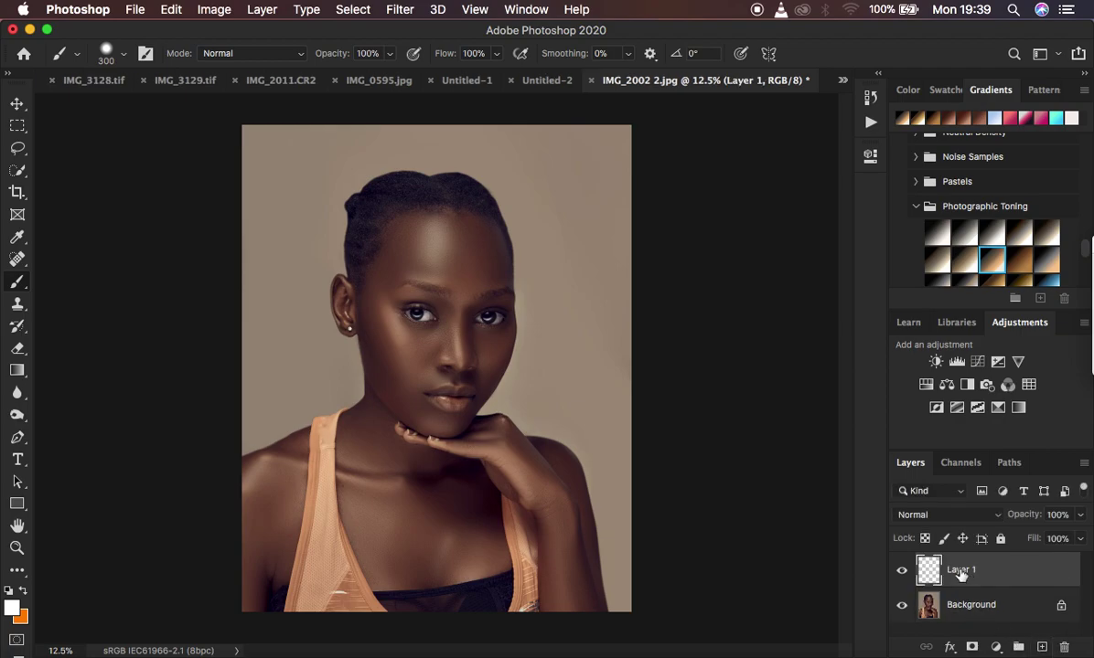
double_click(961, 570)
type("SKIN TEXTURE")
key("Return")
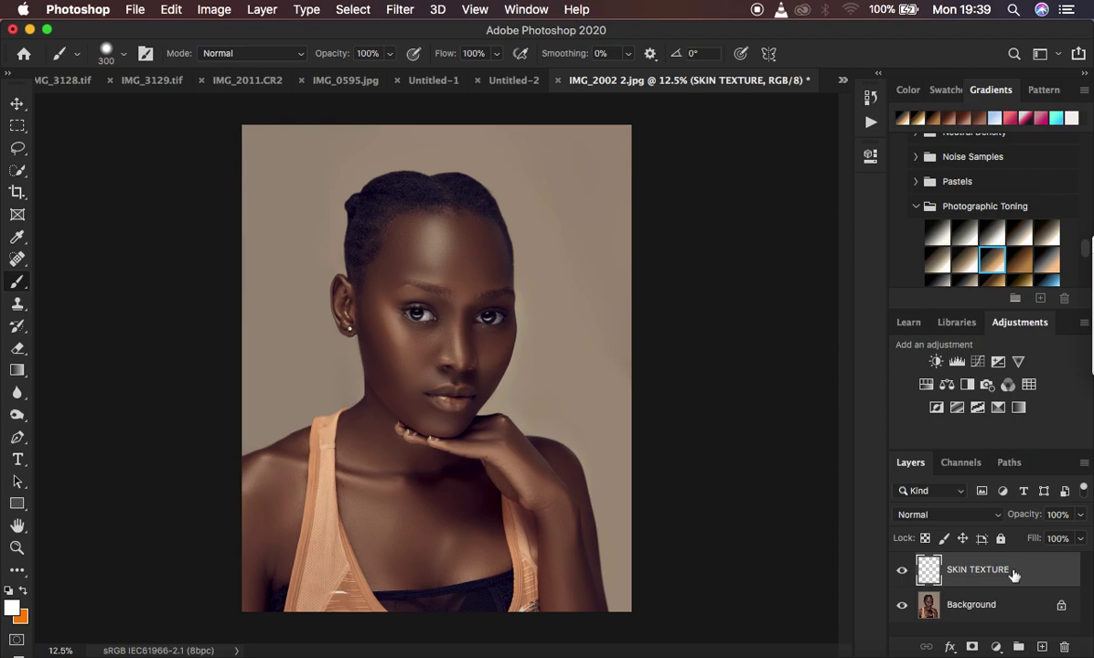
- Use Edit > Fill to fill the SKIN TEXTURE layer with 50% Gray at 100% opacity
left_click(173, 13)
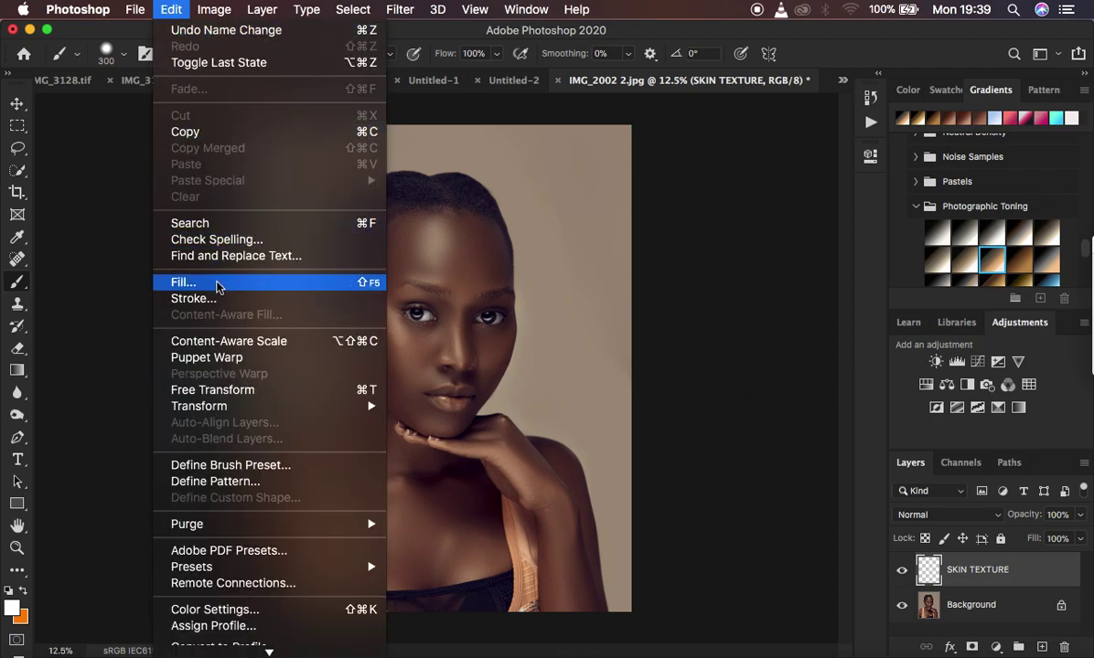
left_click(217, 283)
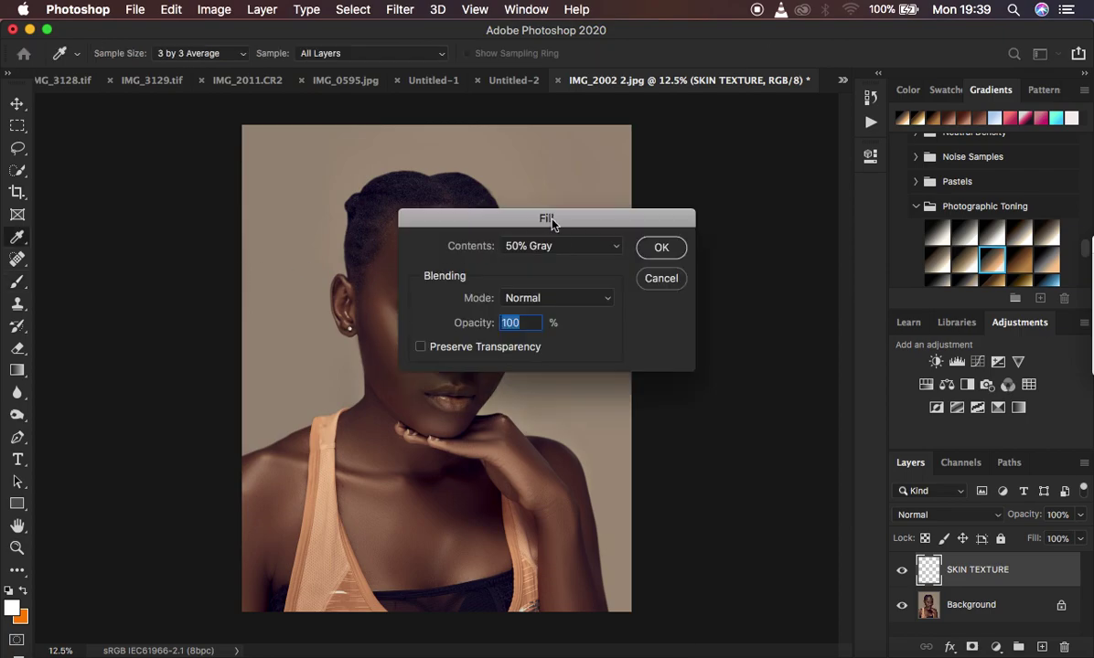
left_click_drag(551, 222, 692, 148)
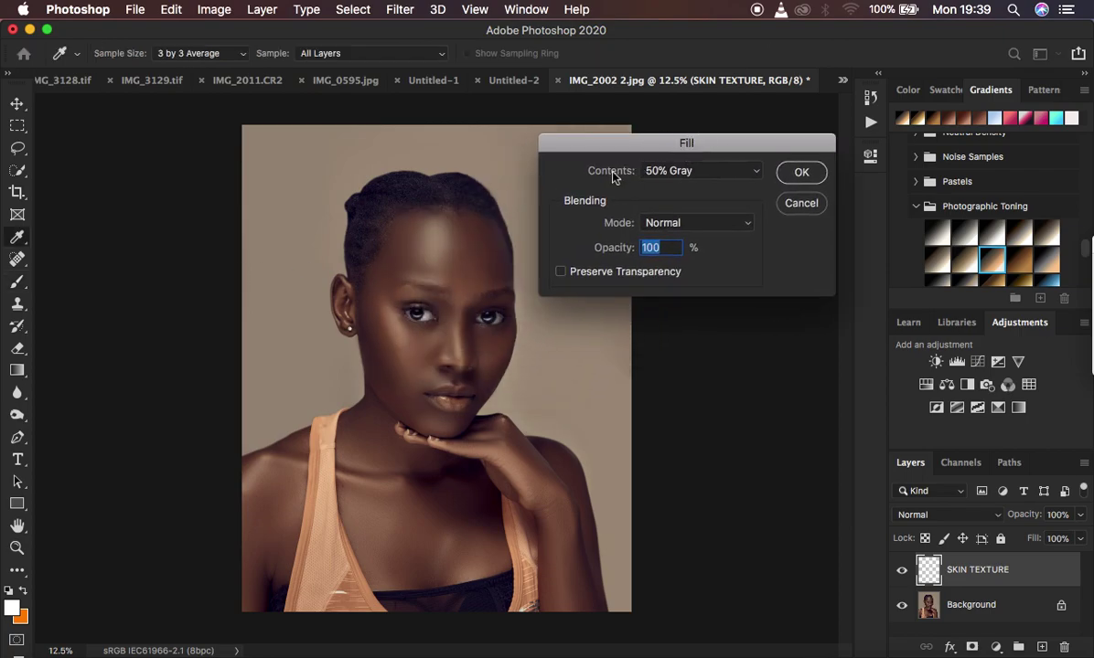
left_click(670, 172)
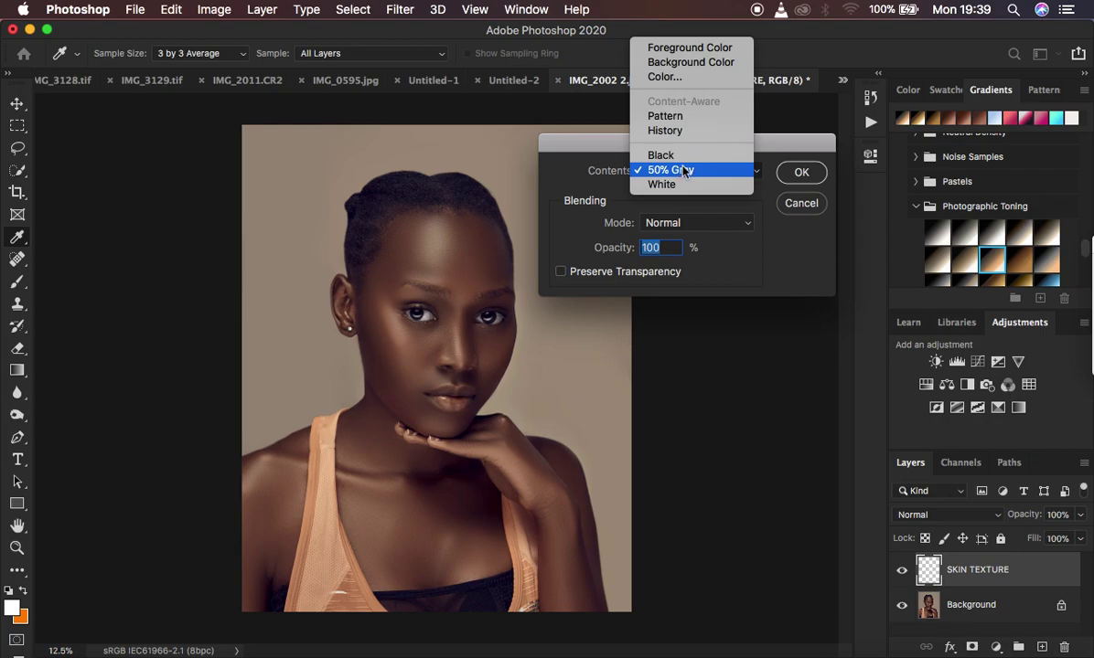
left_click(684, 172)
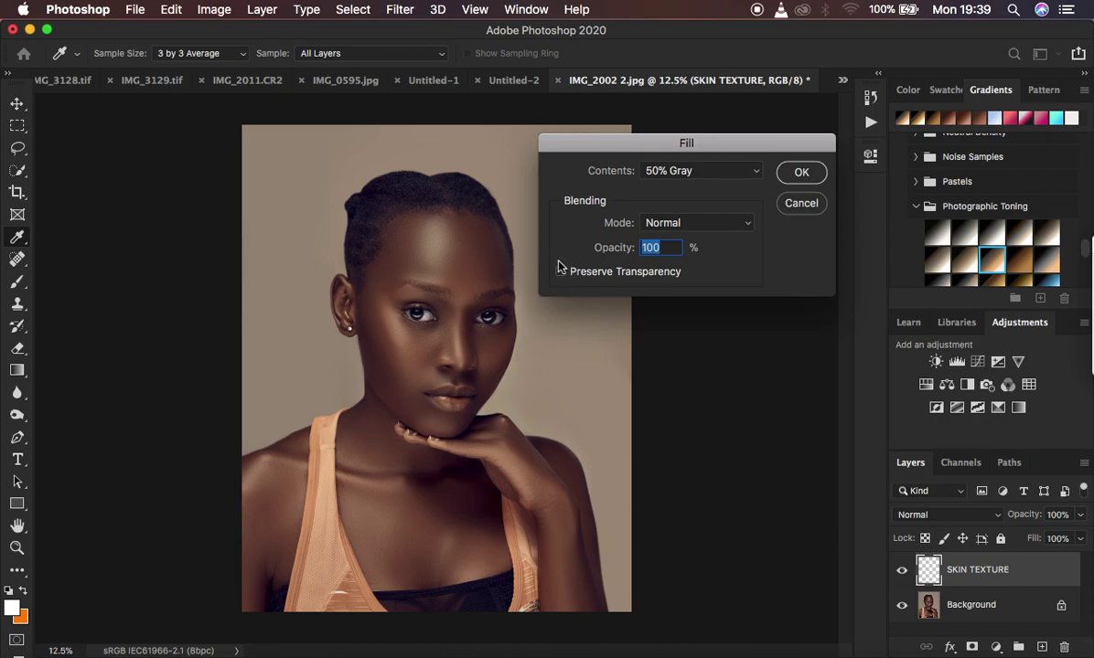
left_click(800, 172)
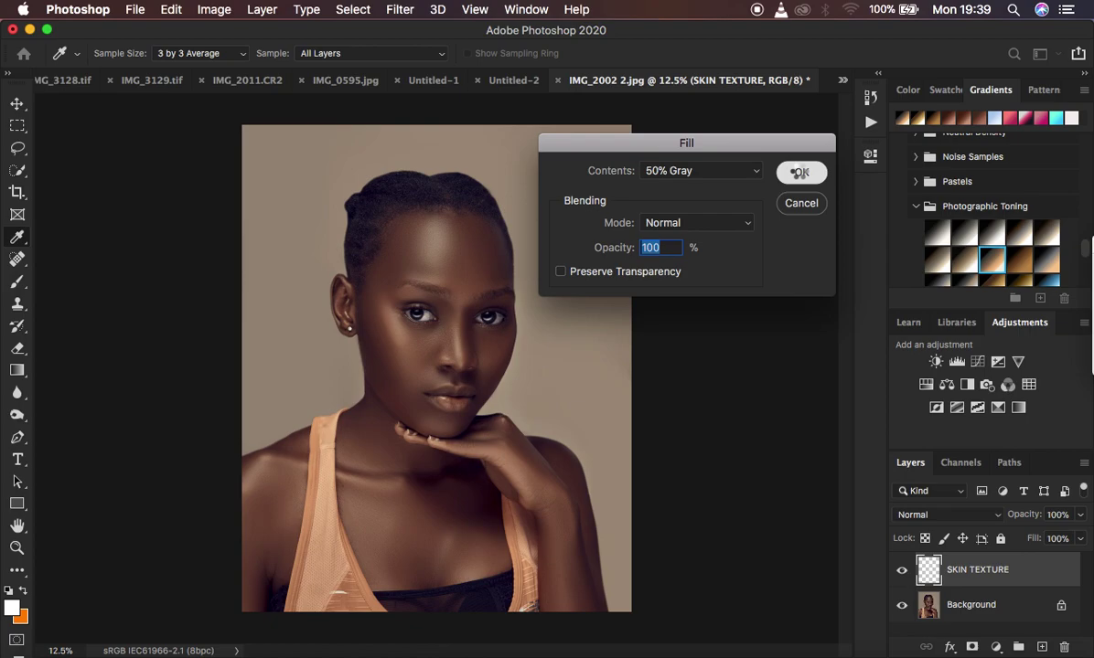
key("Return")
key("b")
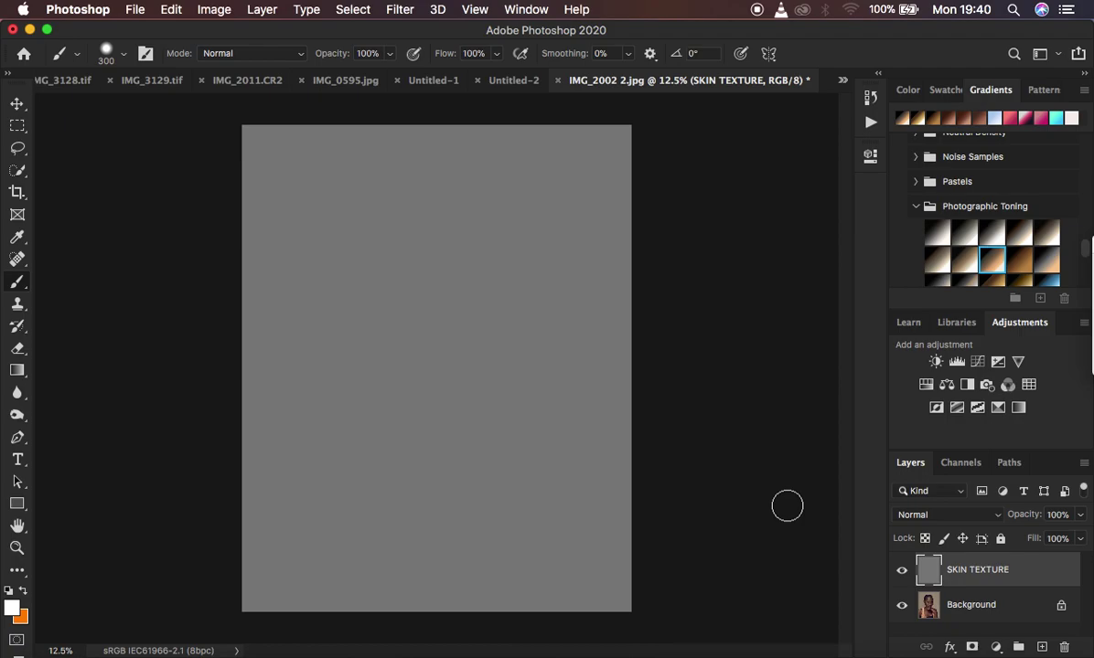
- Convert the gray SKIN TEXTURE layer to a smart object from its layer menu
right_click(1029, 577)
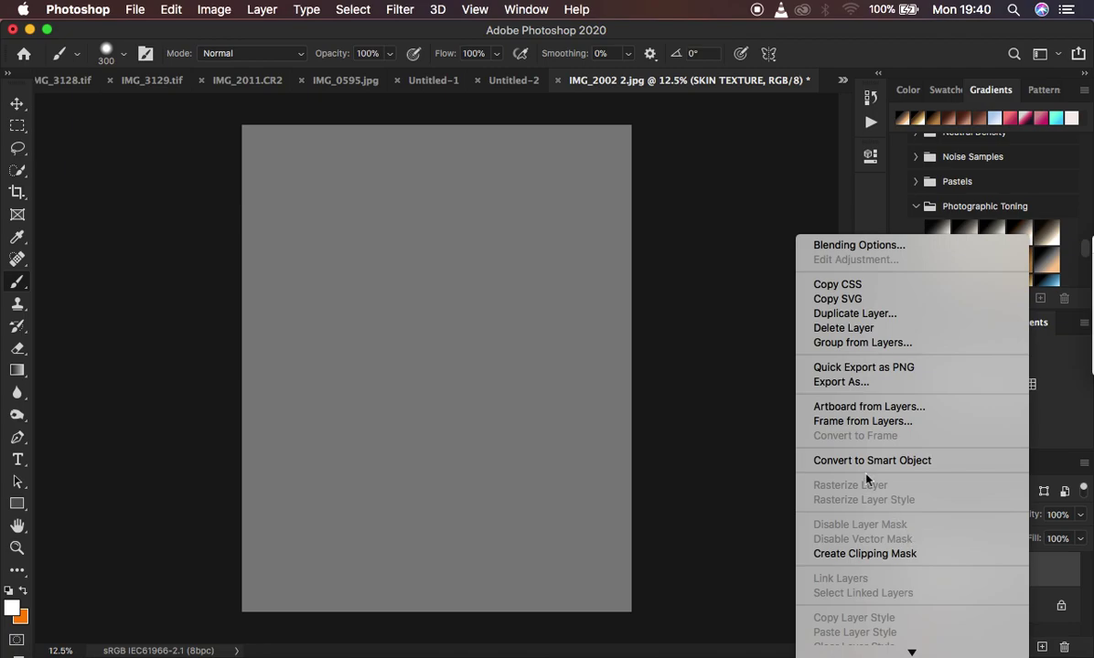
left_click(871, 463)
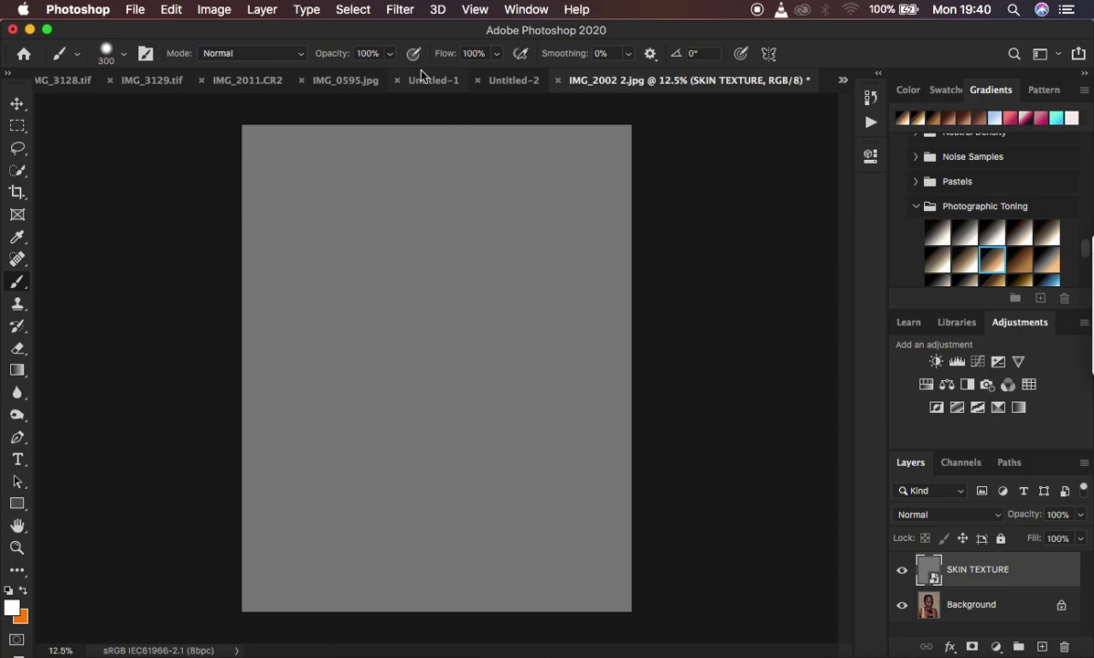
left_click(399, 11)
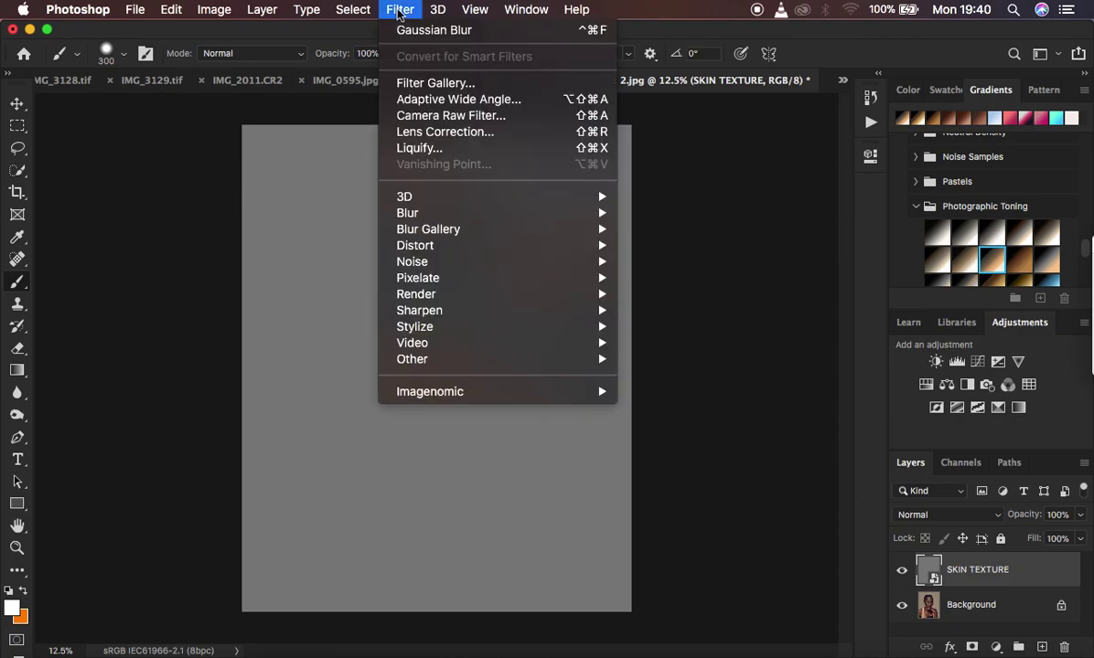
- Cancel out of the Filter Gallery and turn off the SKIN TEXTURE layer's visibility
left_click(437, 84)
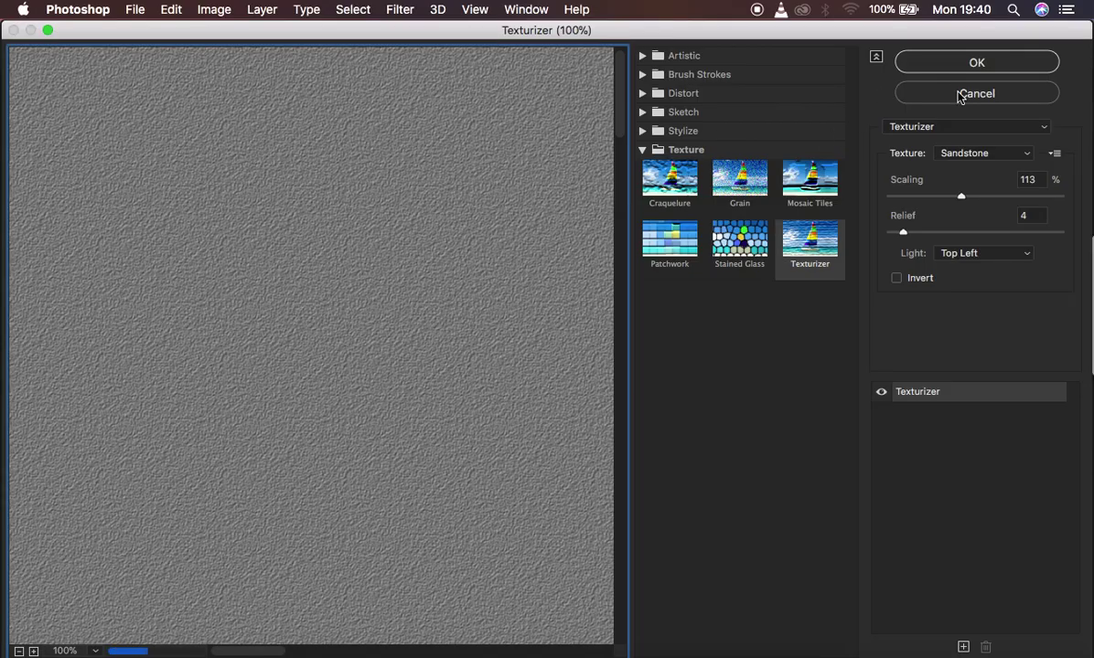
left_click(958, 95)
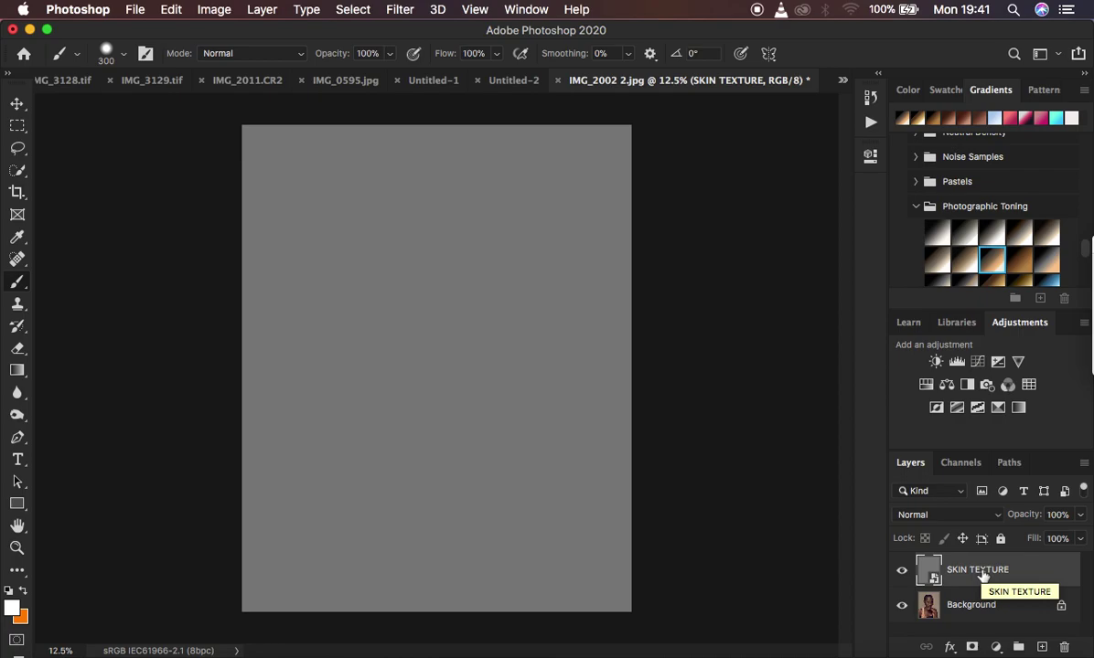
left_click(902, 570)
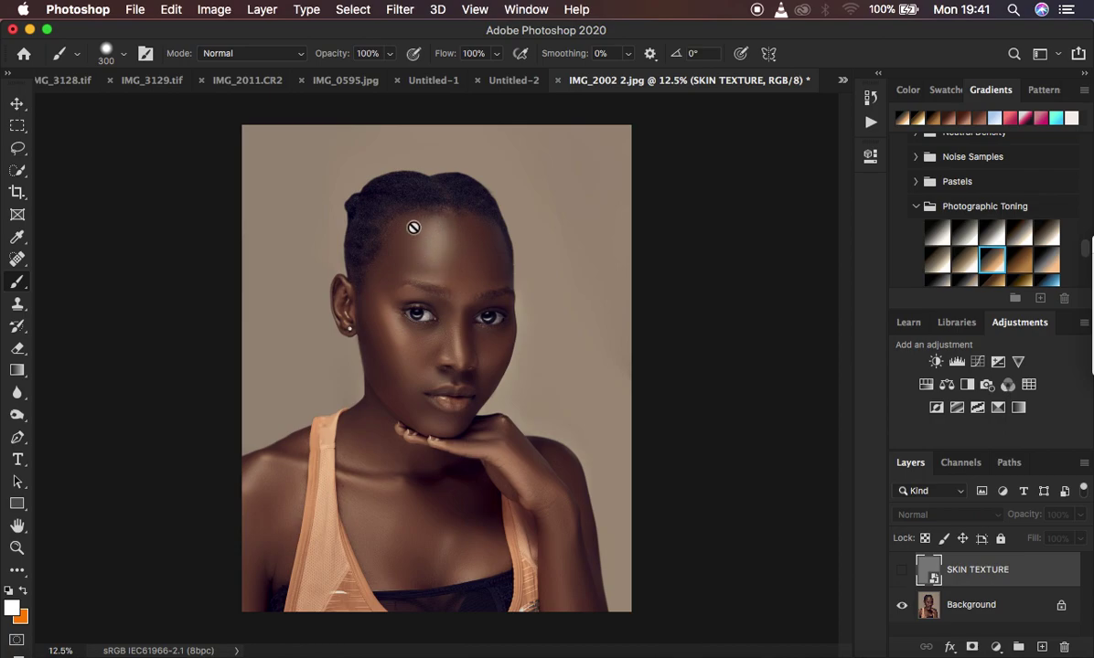
- Choose the Lasso tool with a 22 px feather and turn the SKIN TEXTURE layer back on
left_click(18, 147)
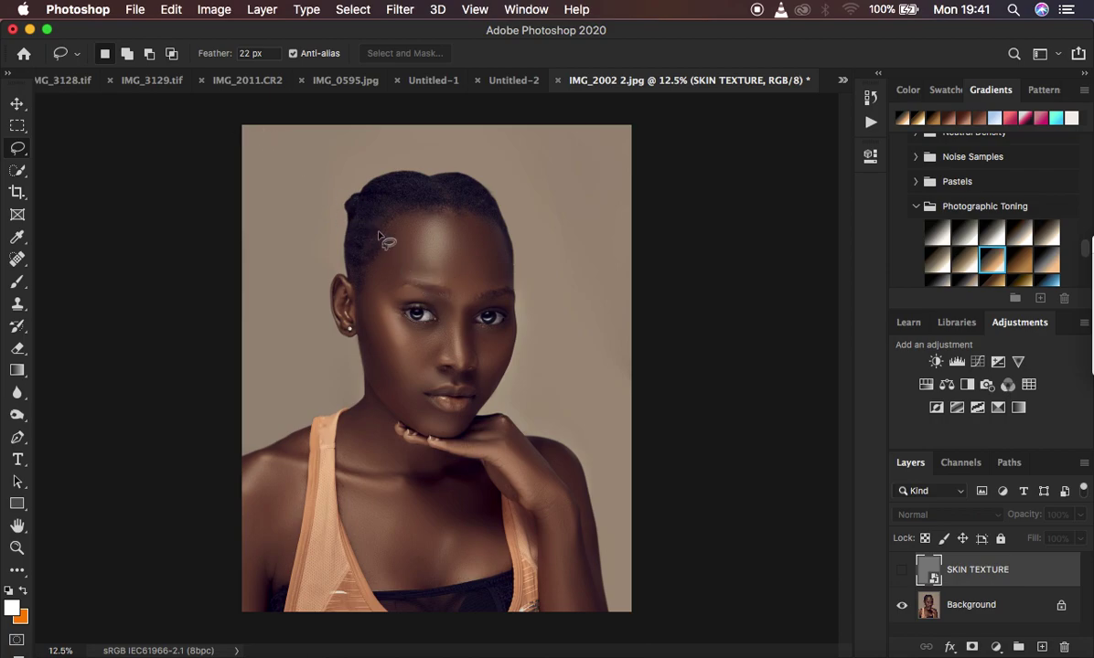
left_click(902, 570)
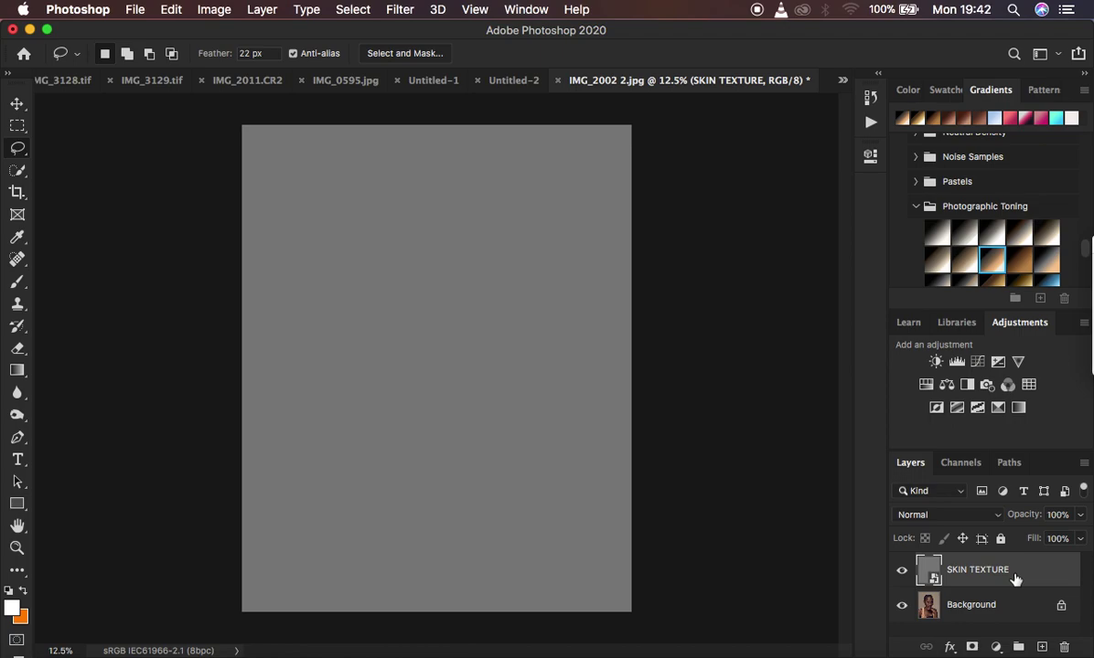
- Open the Filter Gallery on the SKIN TEXTURE layer and pick Texturizer with Sandstone texture
left_click(399, 10)
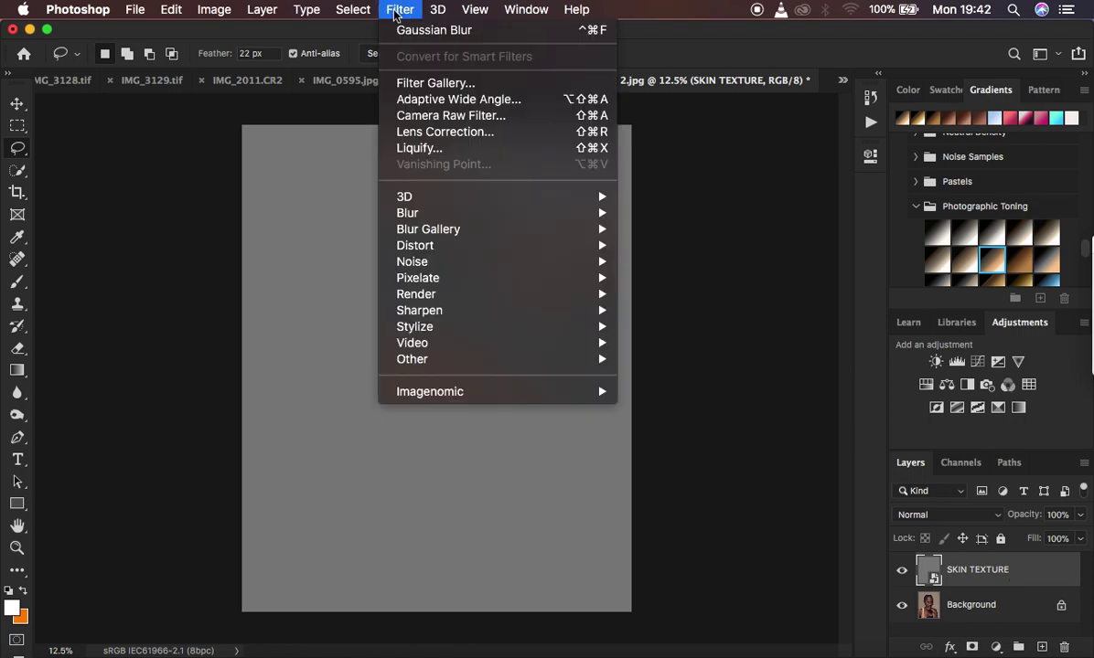
left_click(446, 84)
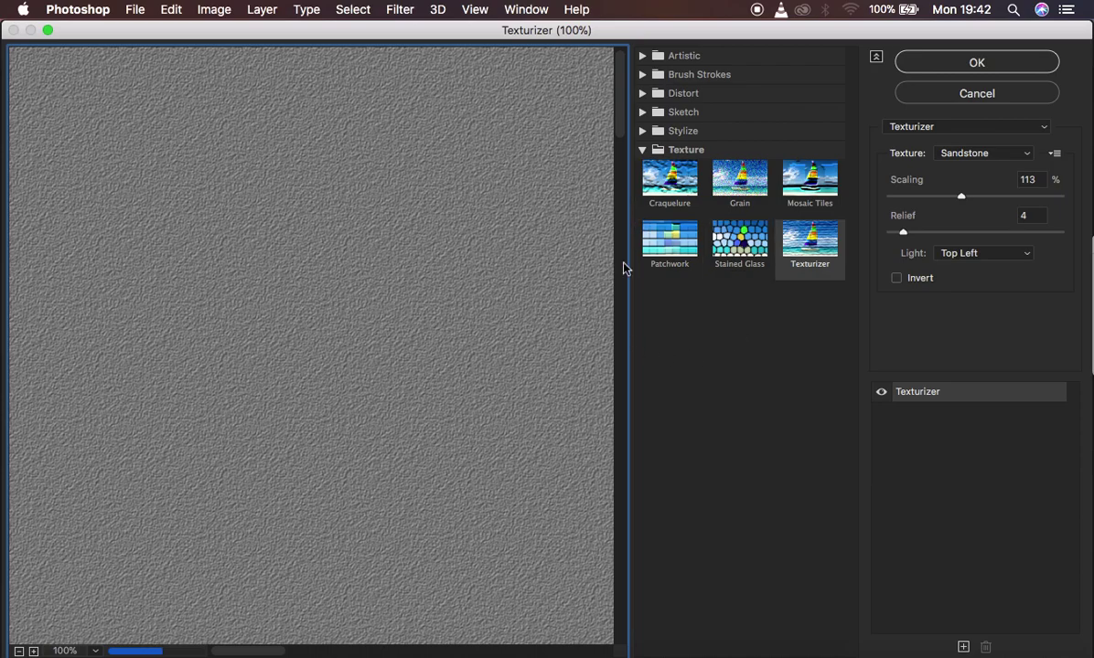
left_click(642, 149)
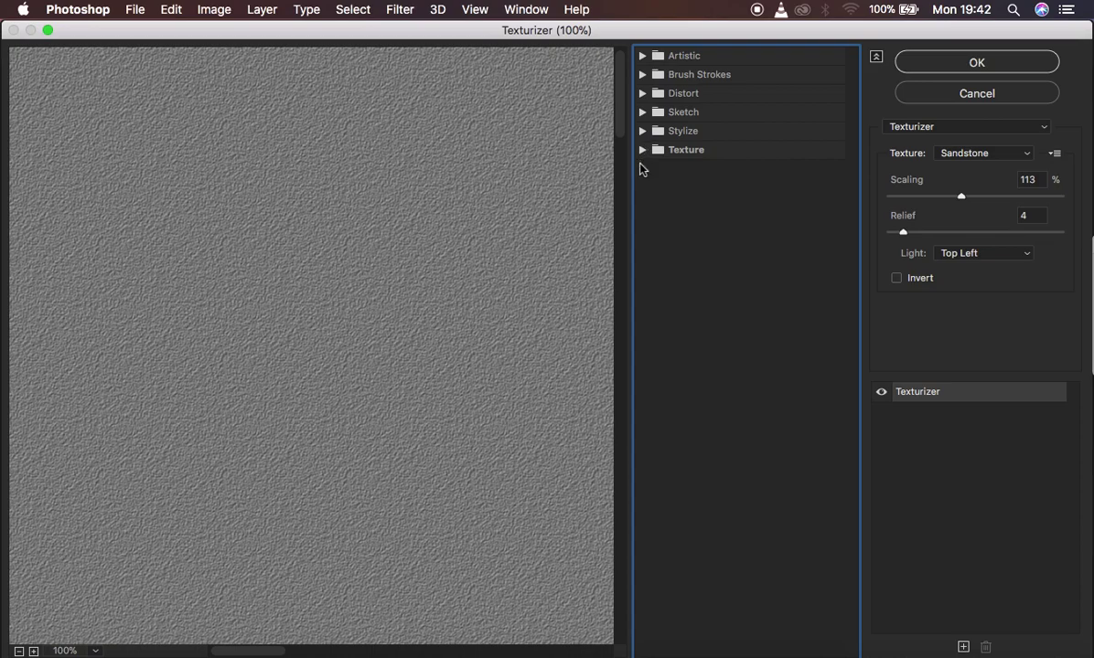
left_click(643, 150)
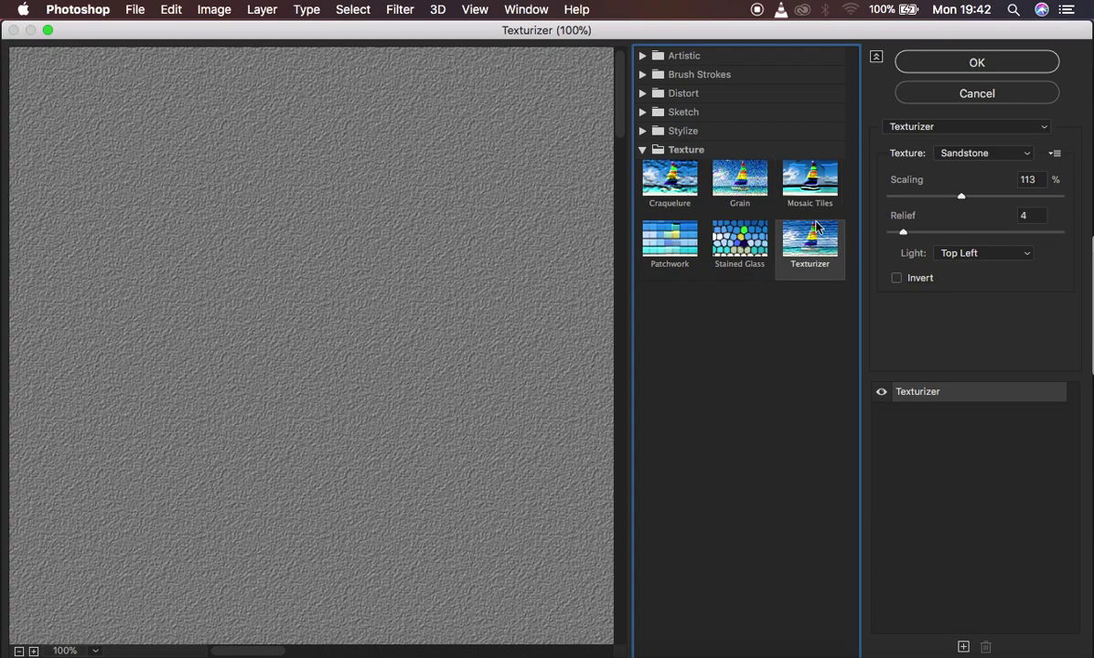
left_click(919, 133)
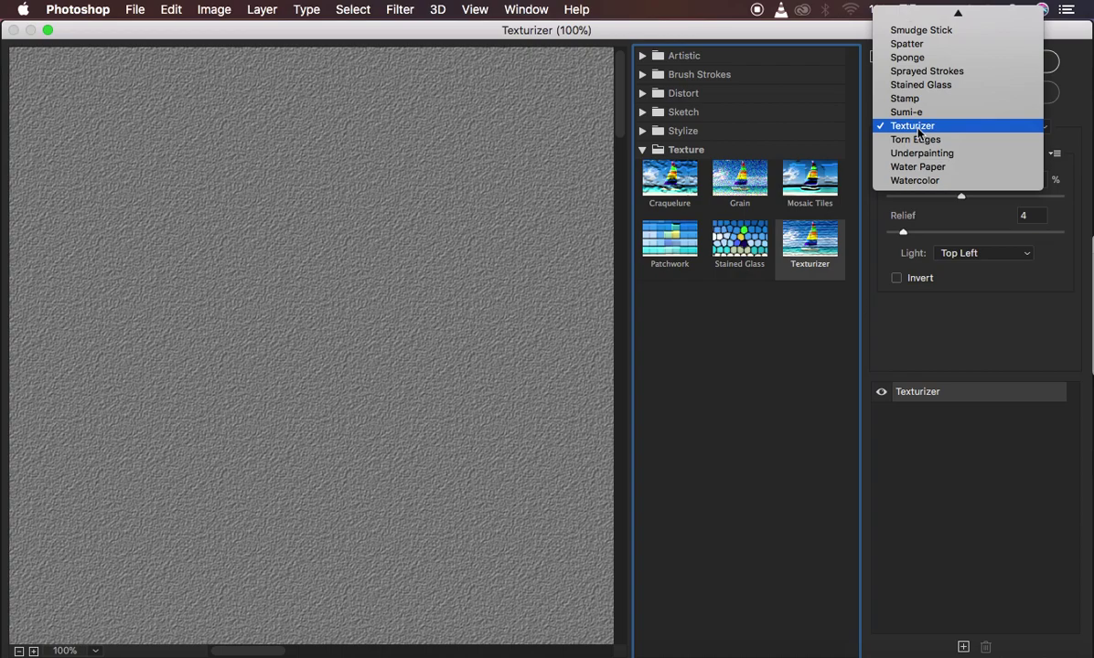
left_click(920, 134)
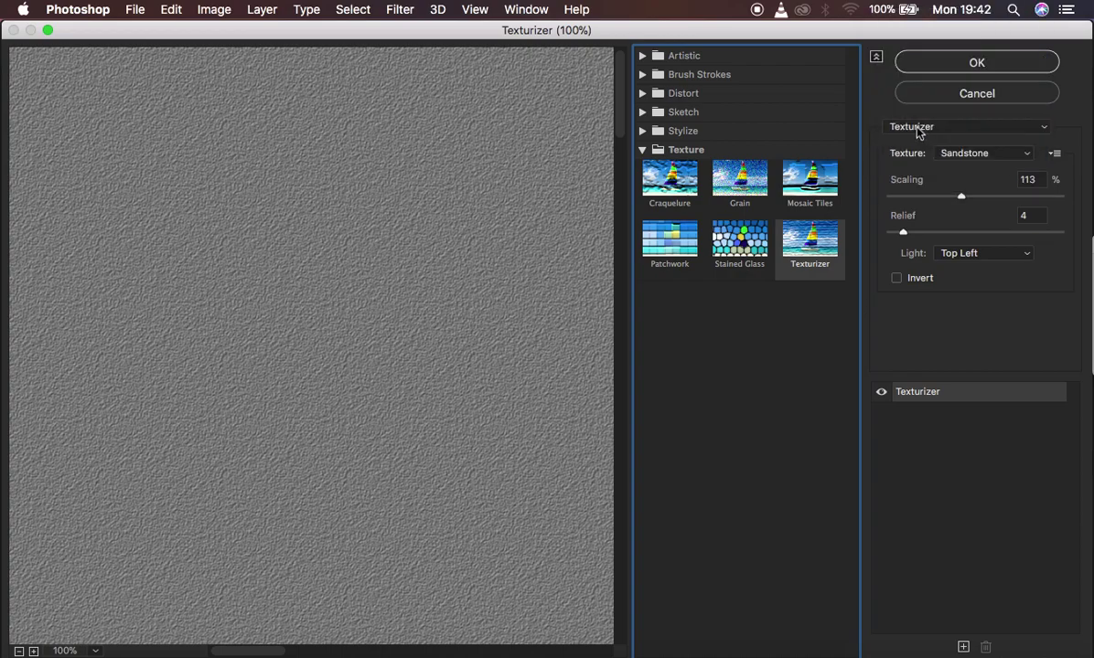
left_click(944, 155)
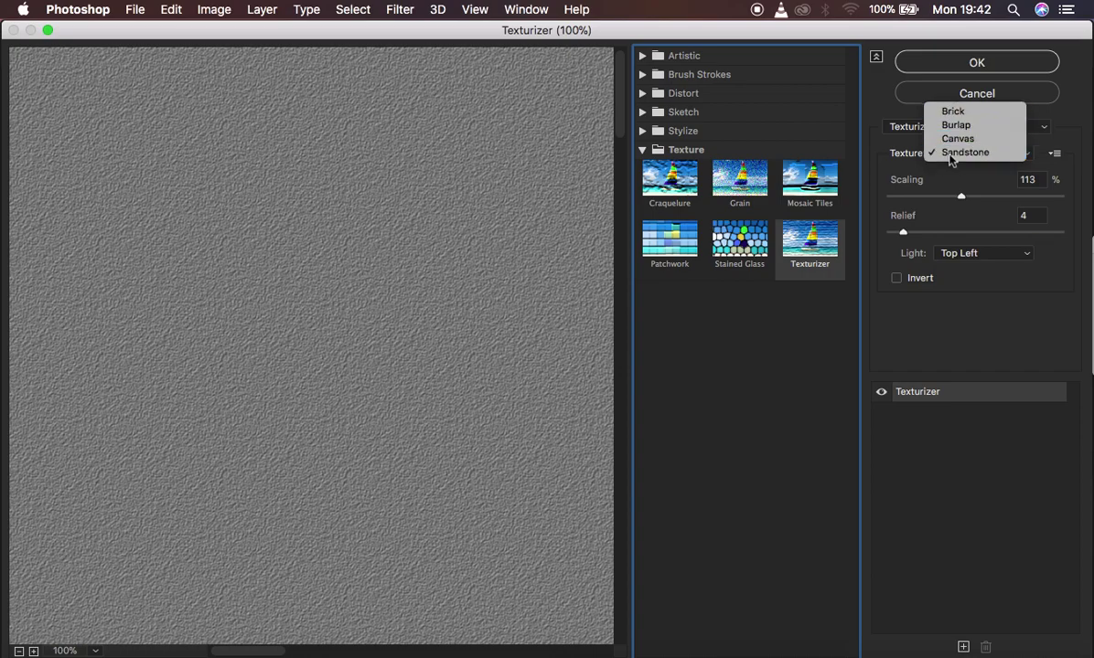
left_click(949, 157)
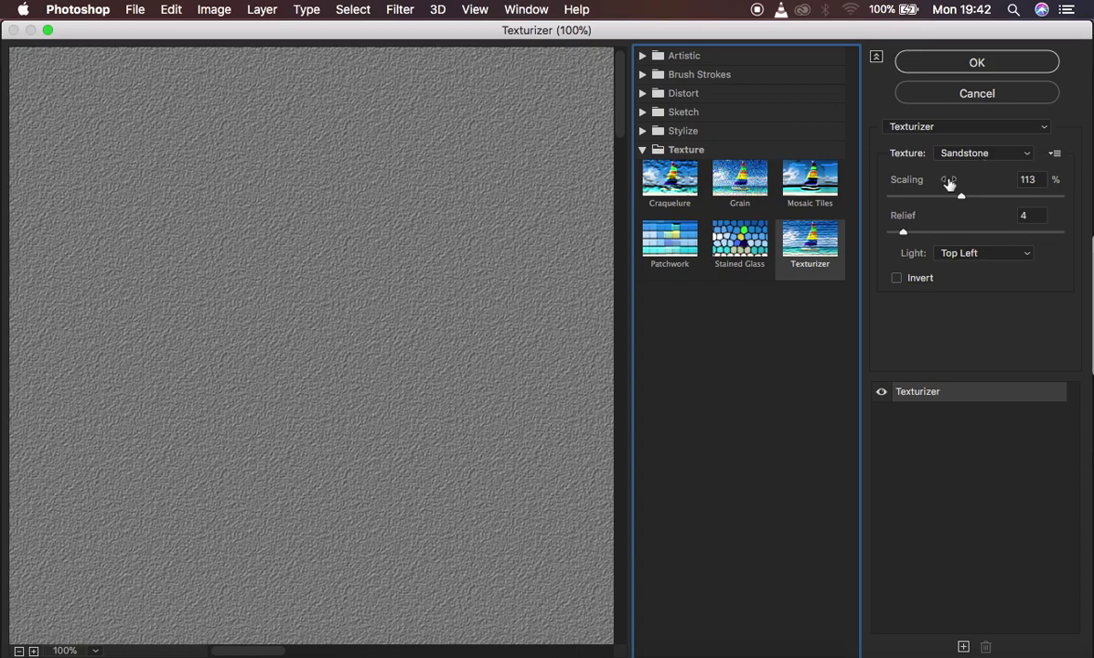
- Keep 113% scaling, relief 4 and Top Left lighting, and apply the Texturizer
left_click(331, 250, "alt+super")
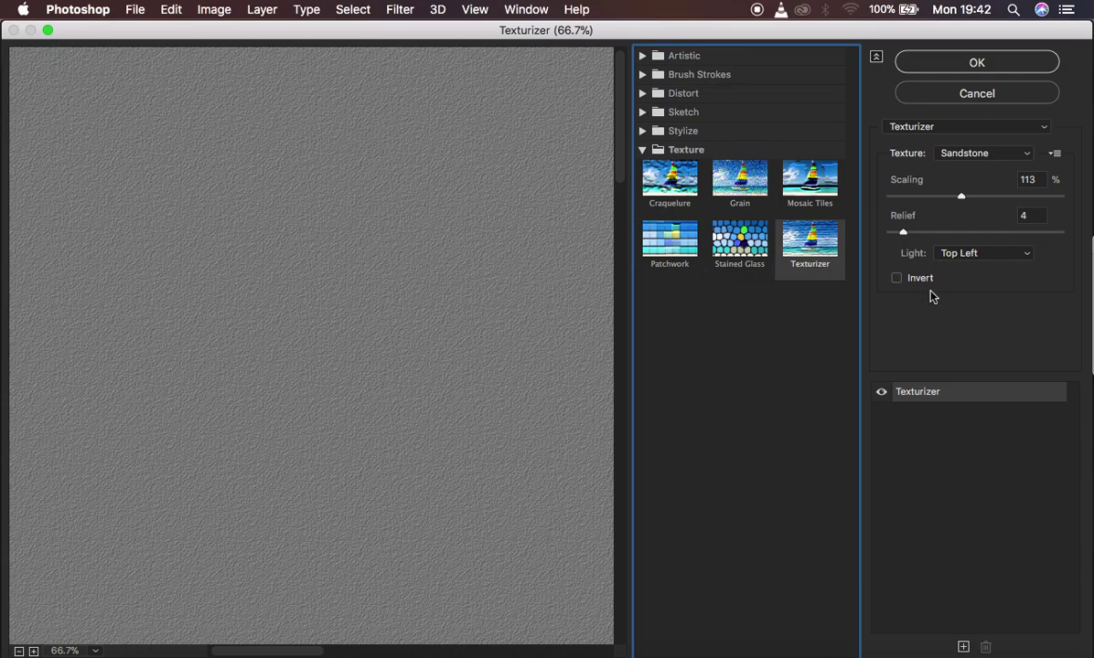
left_click(964, 257)
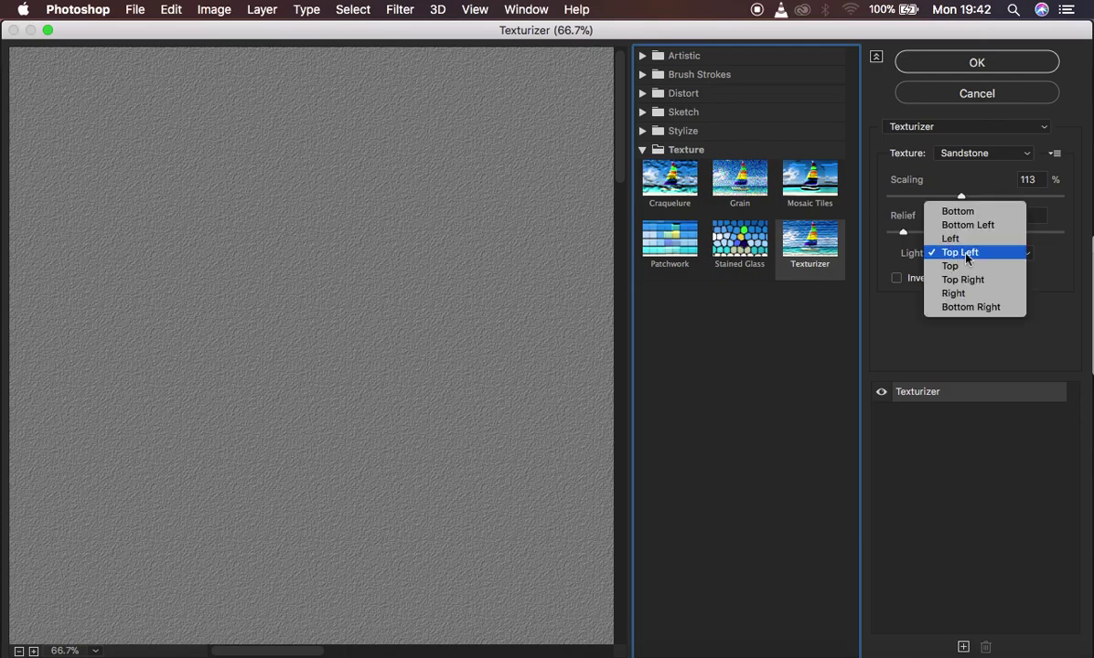
left_click(968, 259)
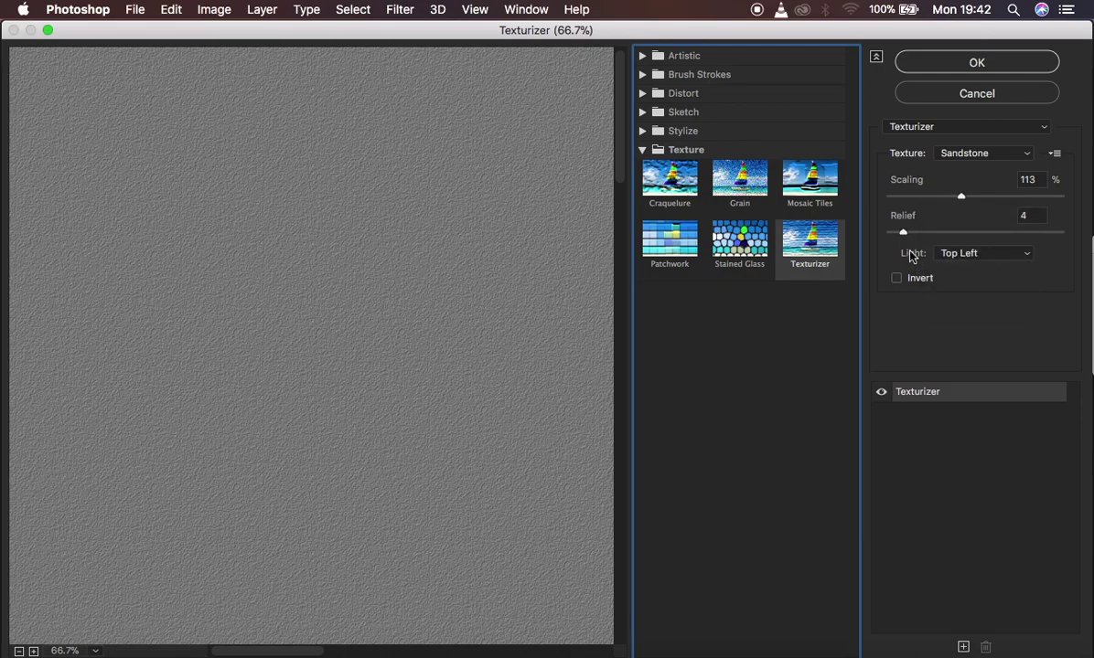
left_click(975, 256)
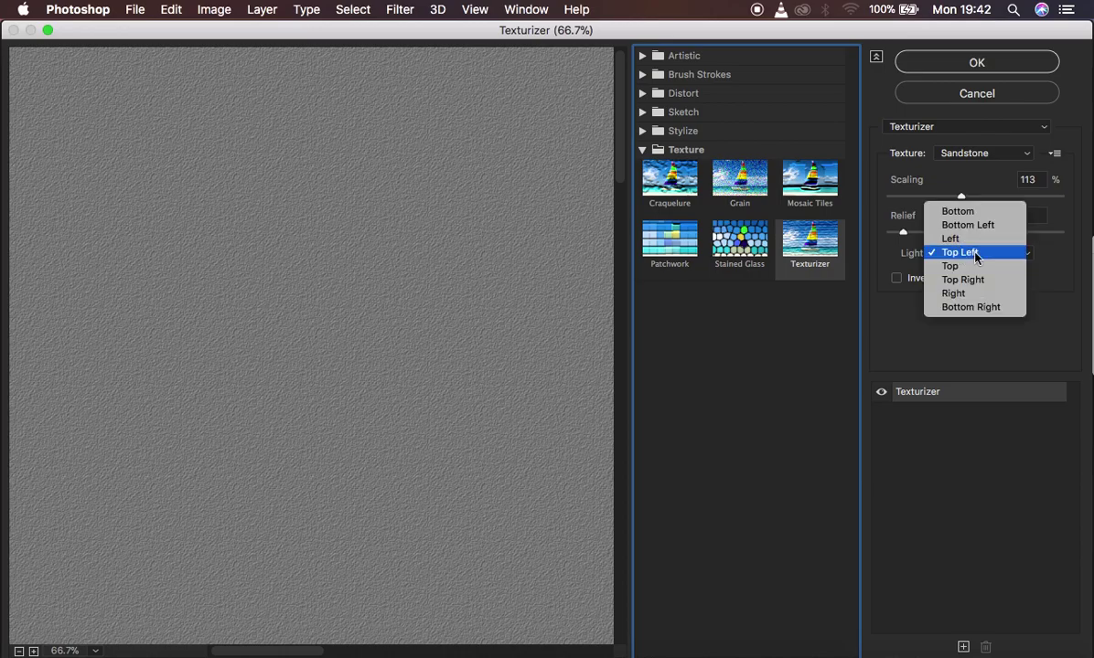
left_click(963, 254)
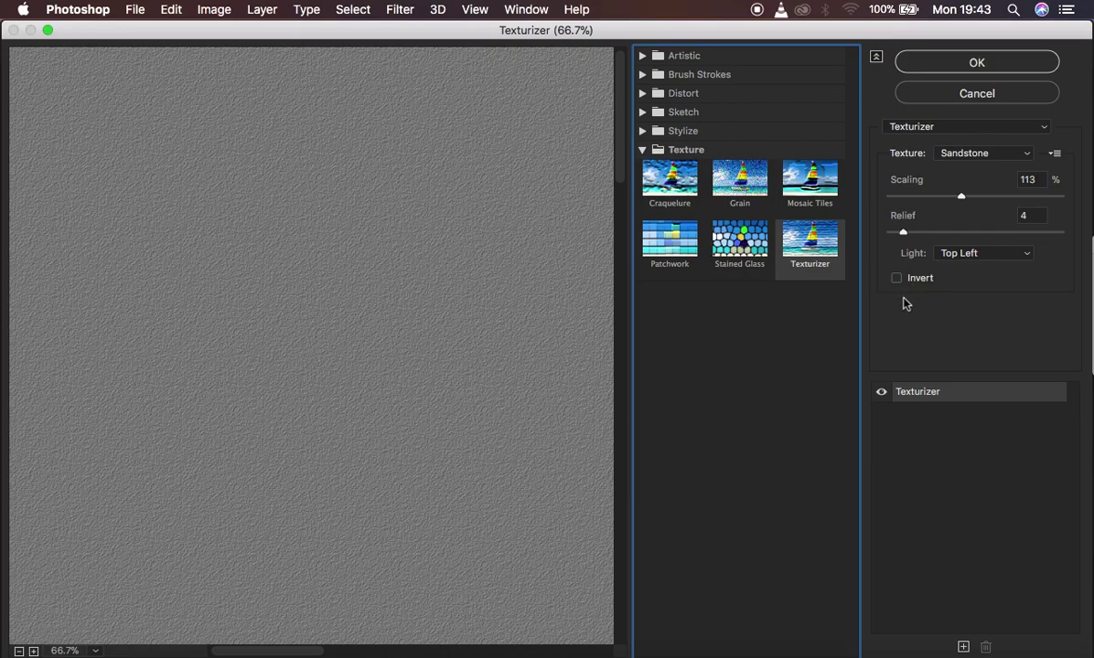
left_click(961, 69)
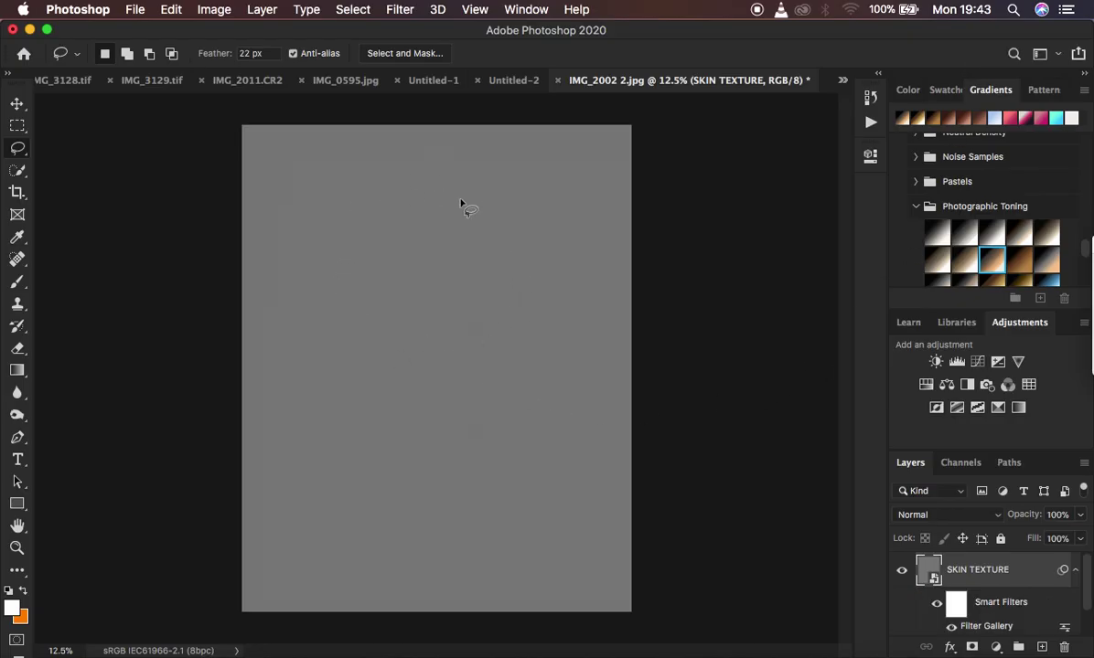
key("super+equal")
key("super+equal")
key("super+equal")
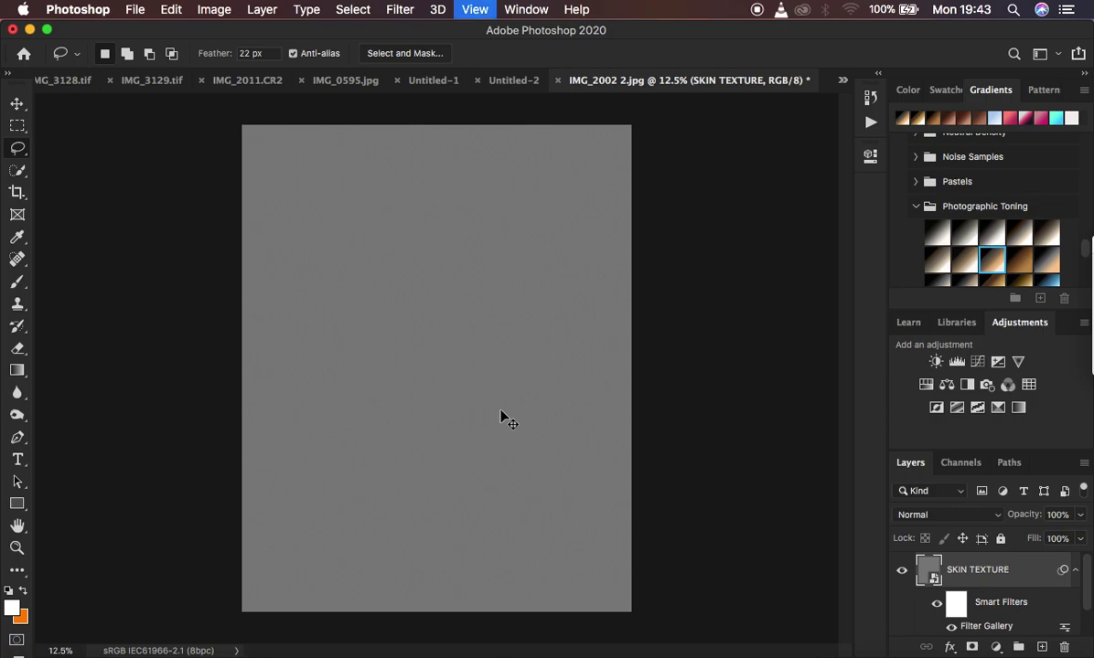
key("super+equal")
key("super+equal")
key("super+minus")
key("super+minus")
key("super+minus")
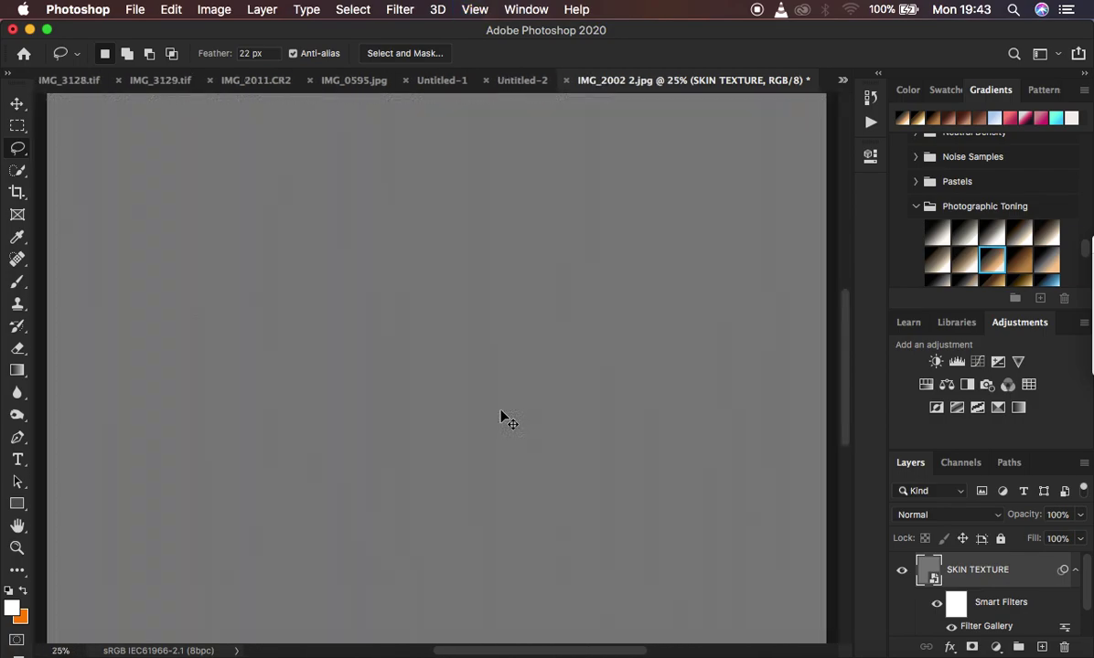
key("super+minus")
key("super+minus")
key("super+equal")
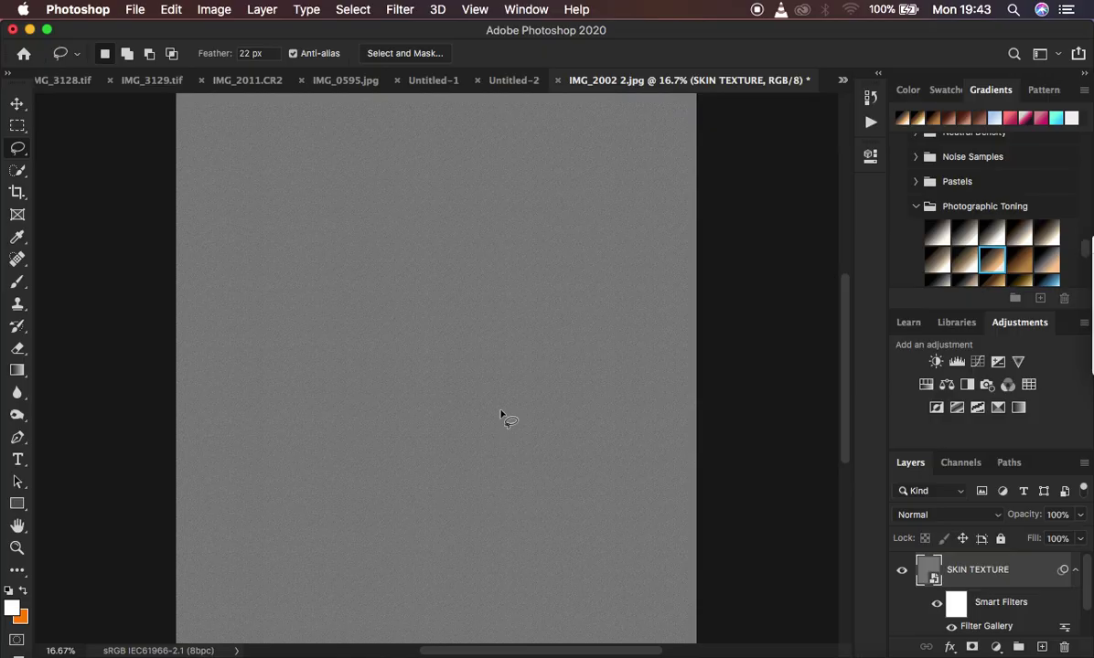
- Set the SKIN TEXTURE layer's blend mode to Soft Light and zoom in to check the grain
left_click(923, 519)
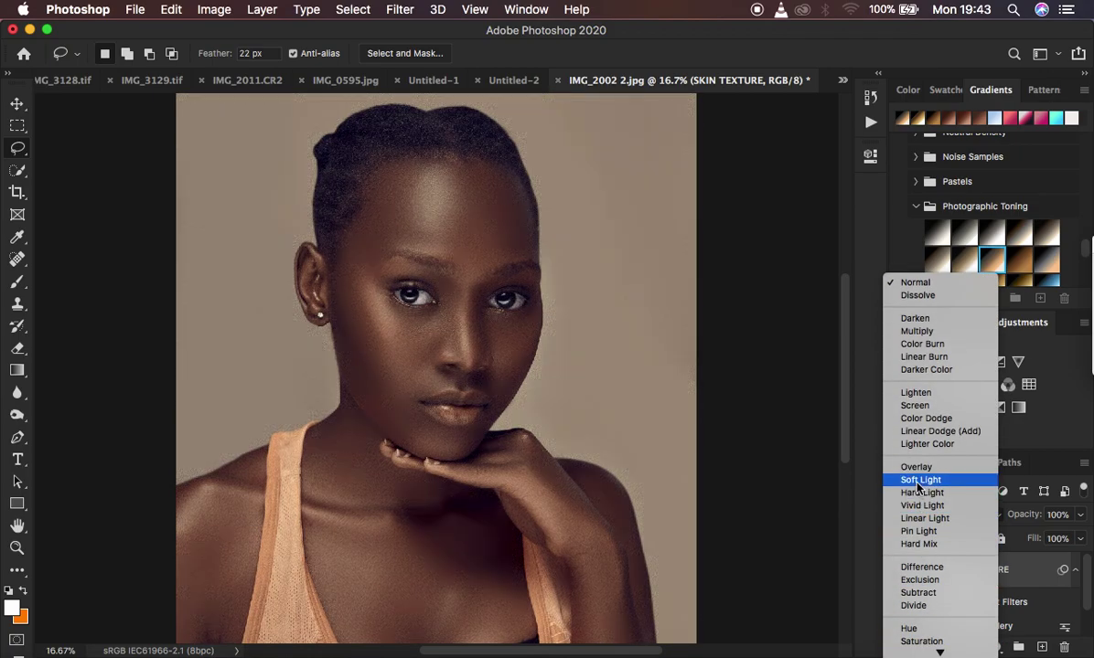
left_click(919, 481)
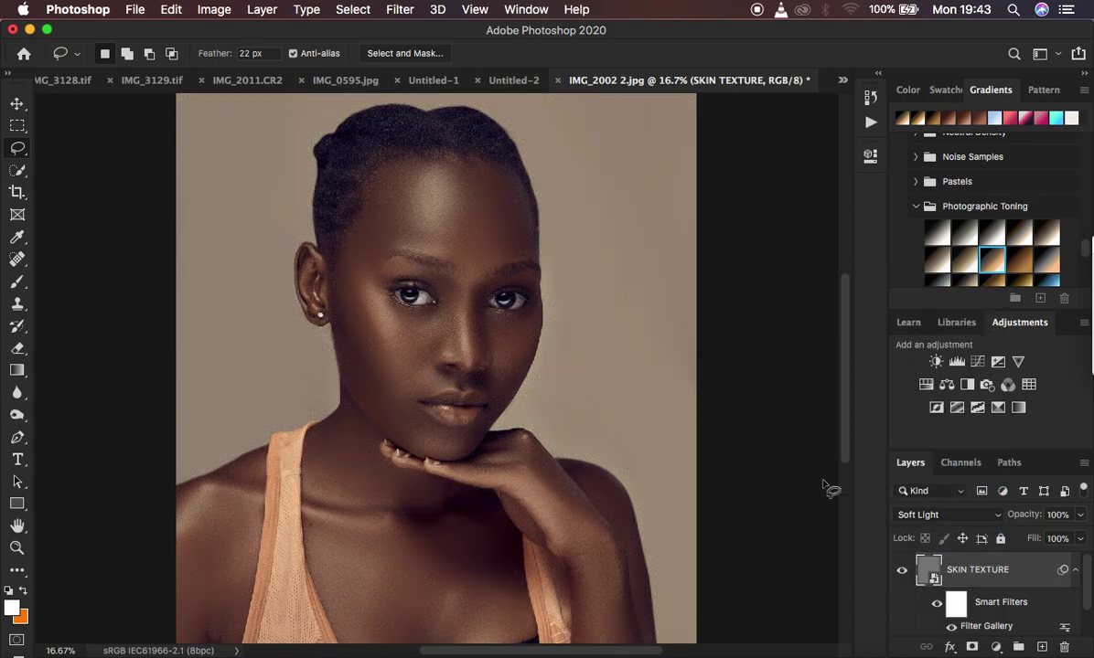
key("super+equal")
key("super+equal")
key("super+equal")
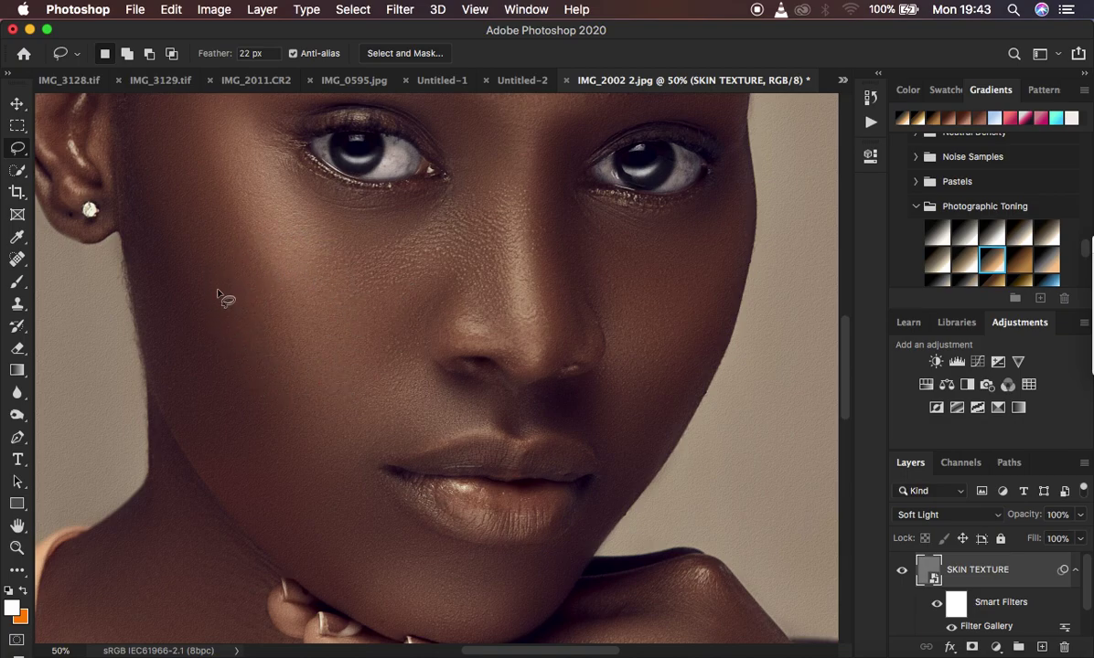
key("super+minus")
key("super+minus")
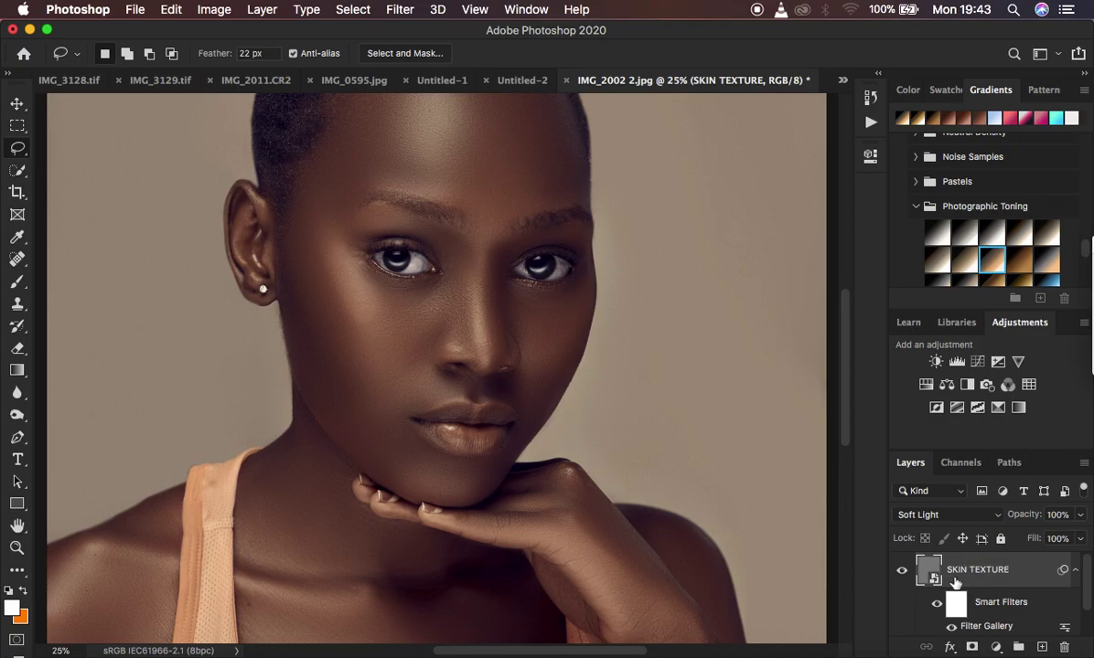
scroll(1020, 611, "down", 2)
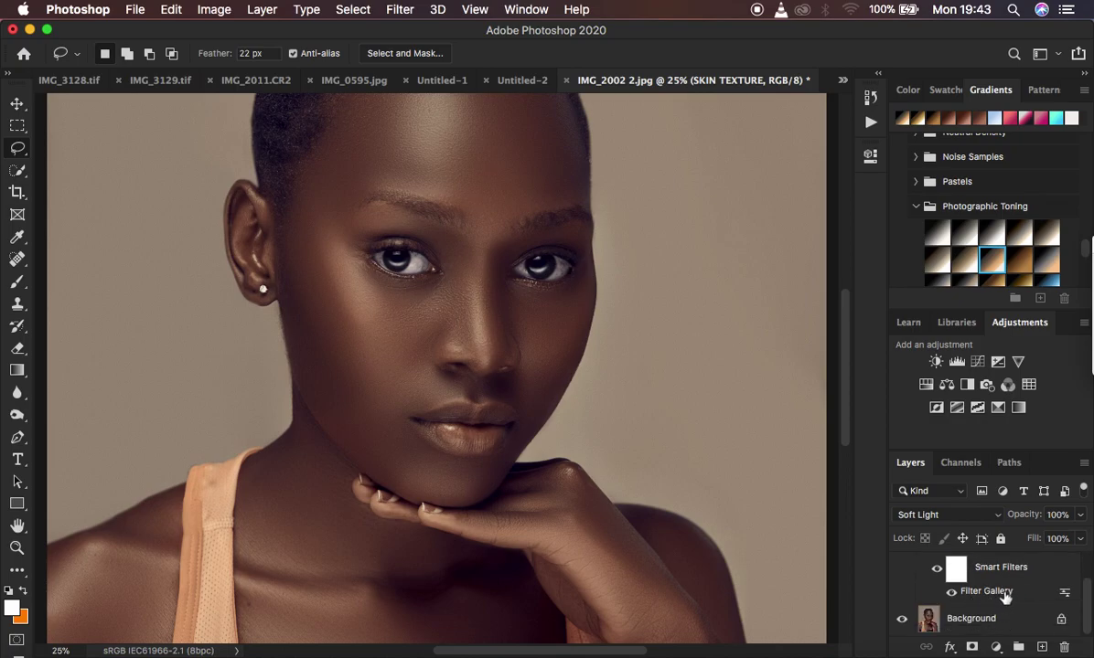
- Reopen the Filter Gallery smart filter and apply Texturizer relief 14 with 115% scaling
double_click(987, 592)
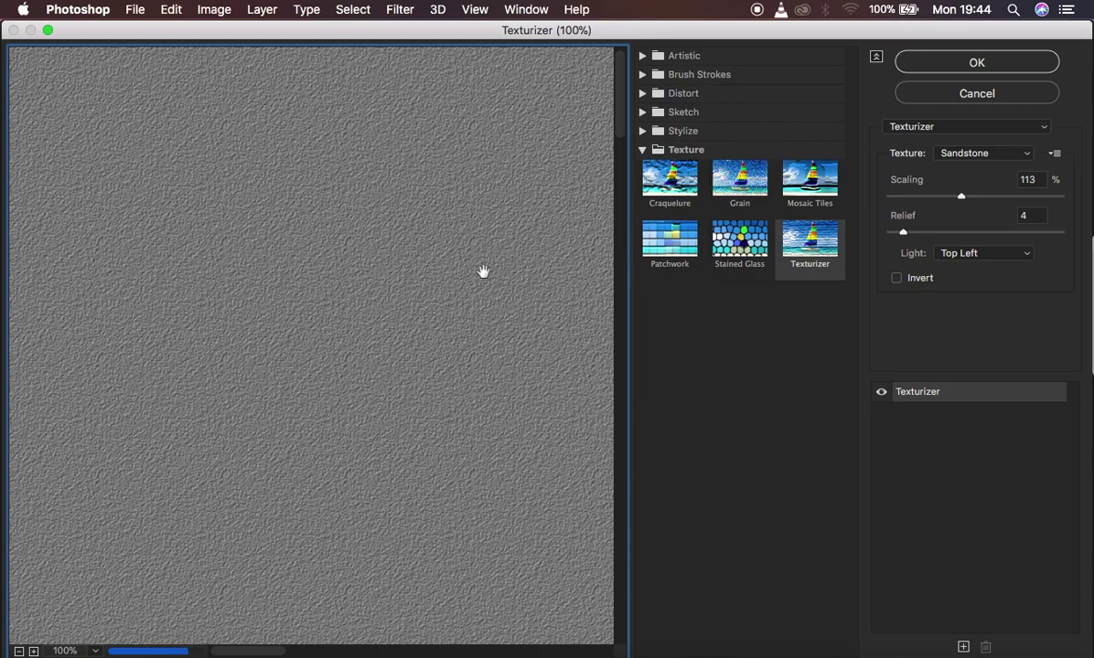
left_click_drag(905, 234, 1012, 236)
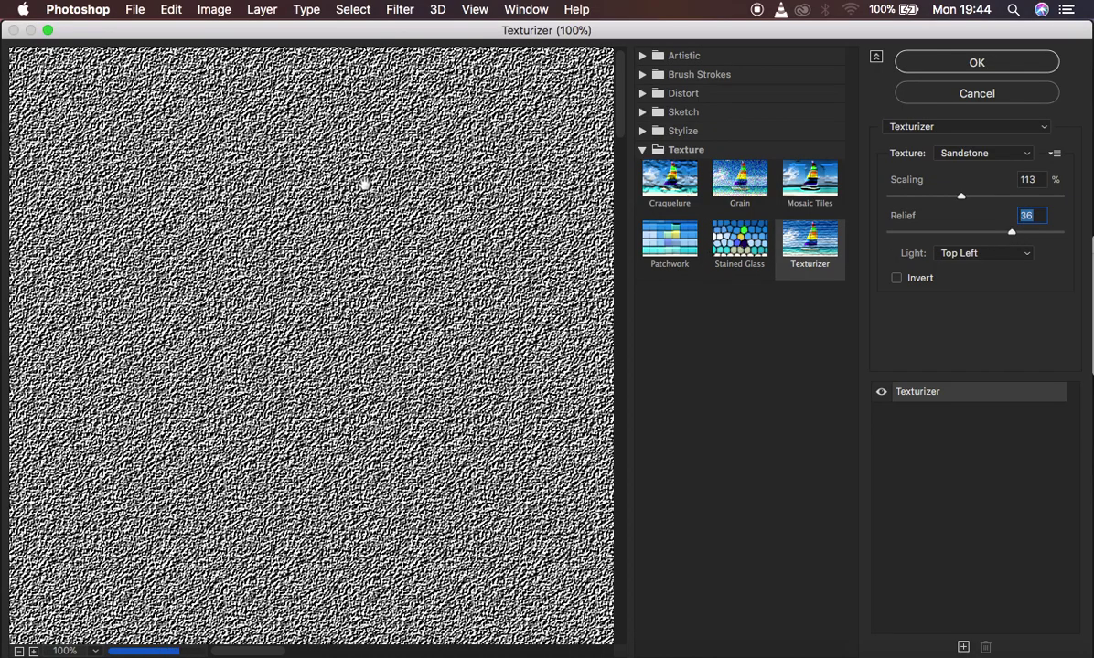
left_click_drag(1010, 237, 939, 236)
left_click(1025, 197)
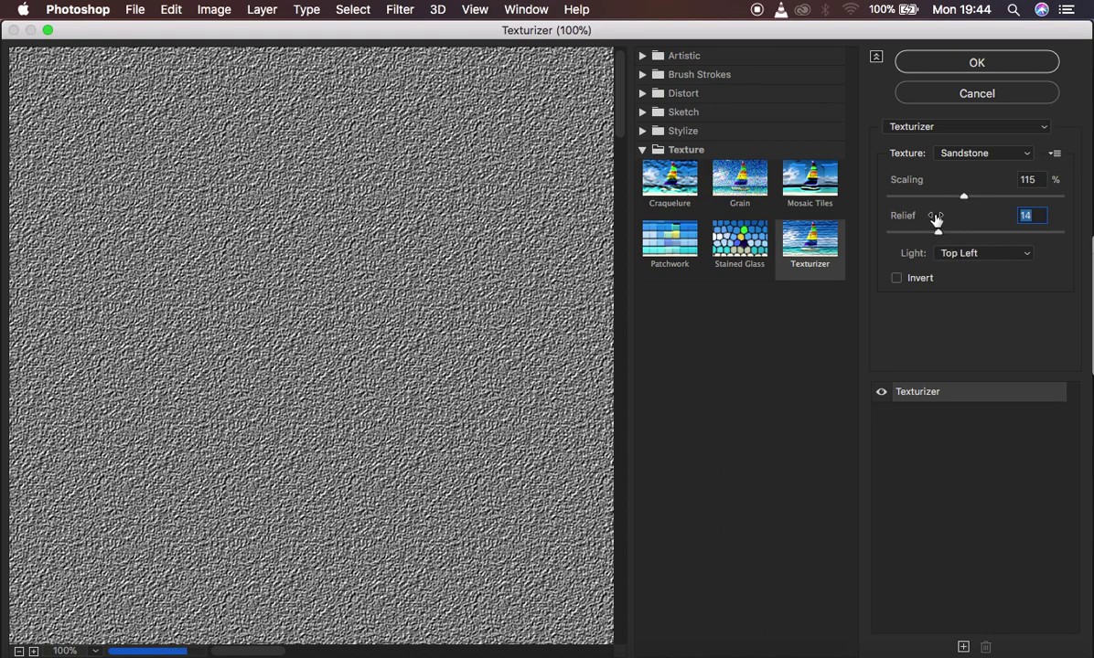
left_click(970, 66)
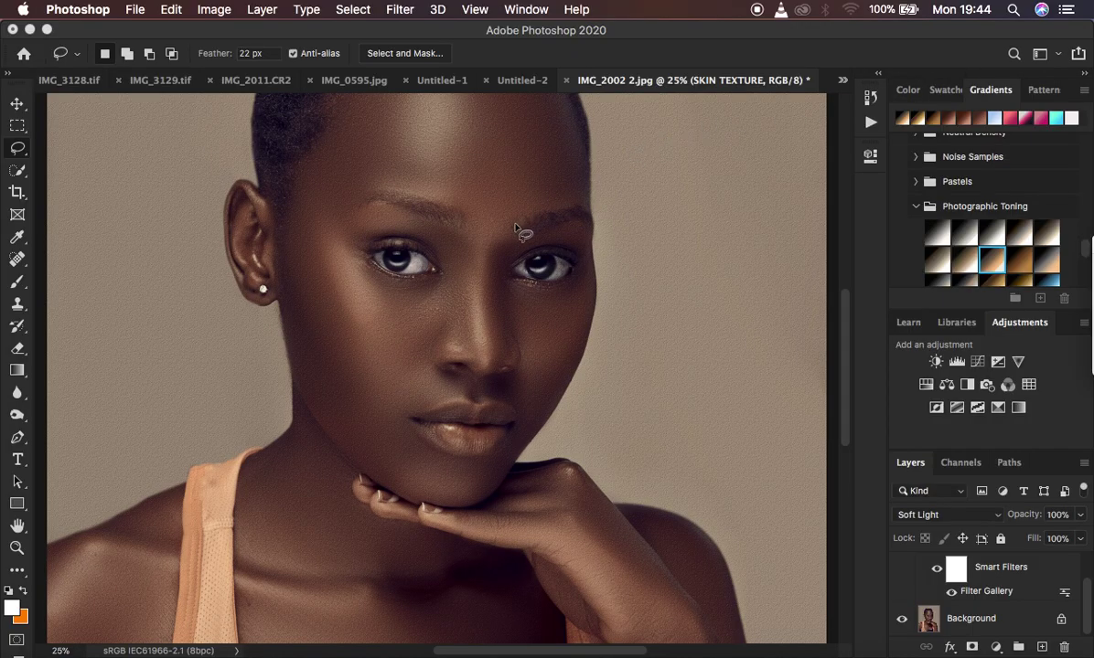
- Zoom in and out on the face to inspect the stronger sandstone grain
key("super+minus")
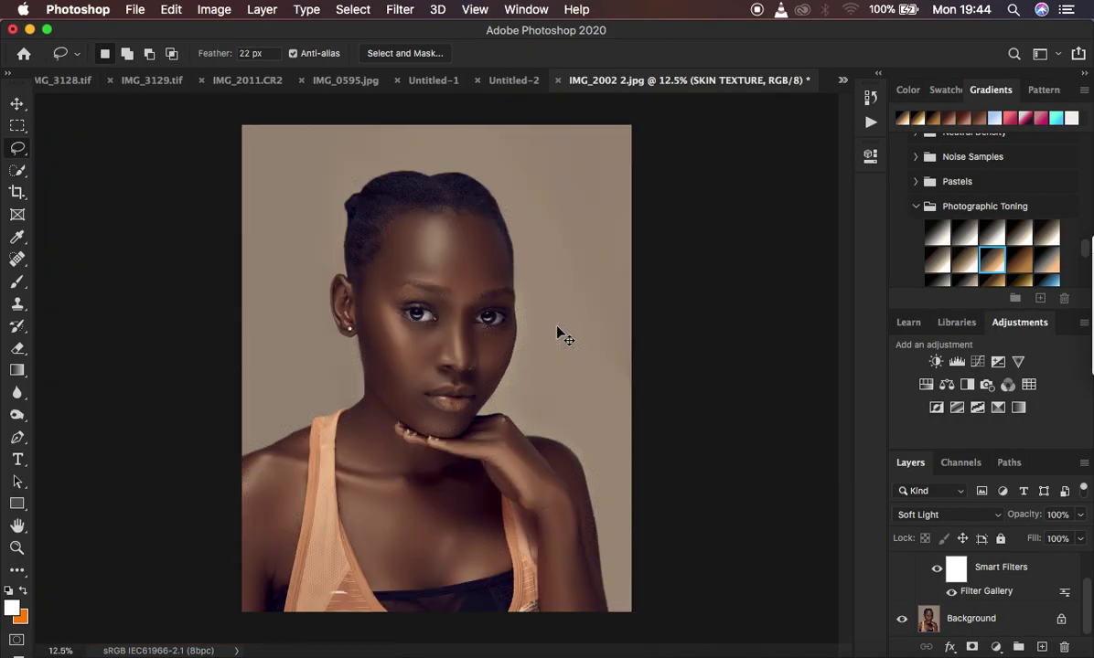
key("super+plus")
key("super+plus")
key("super+plus")
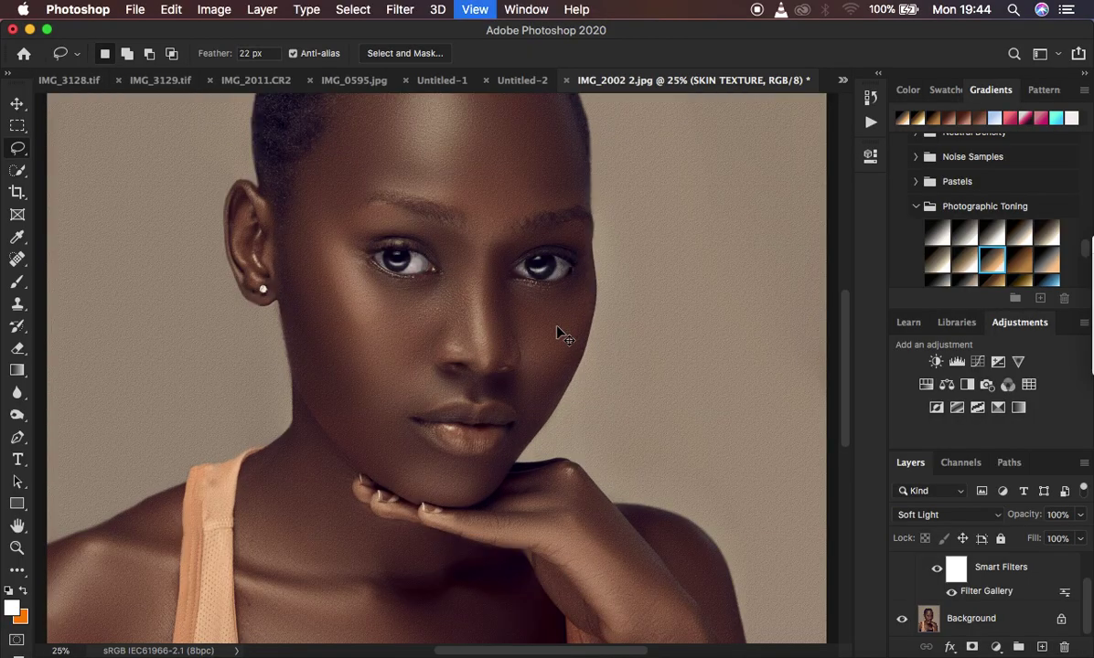
key("super+plus")
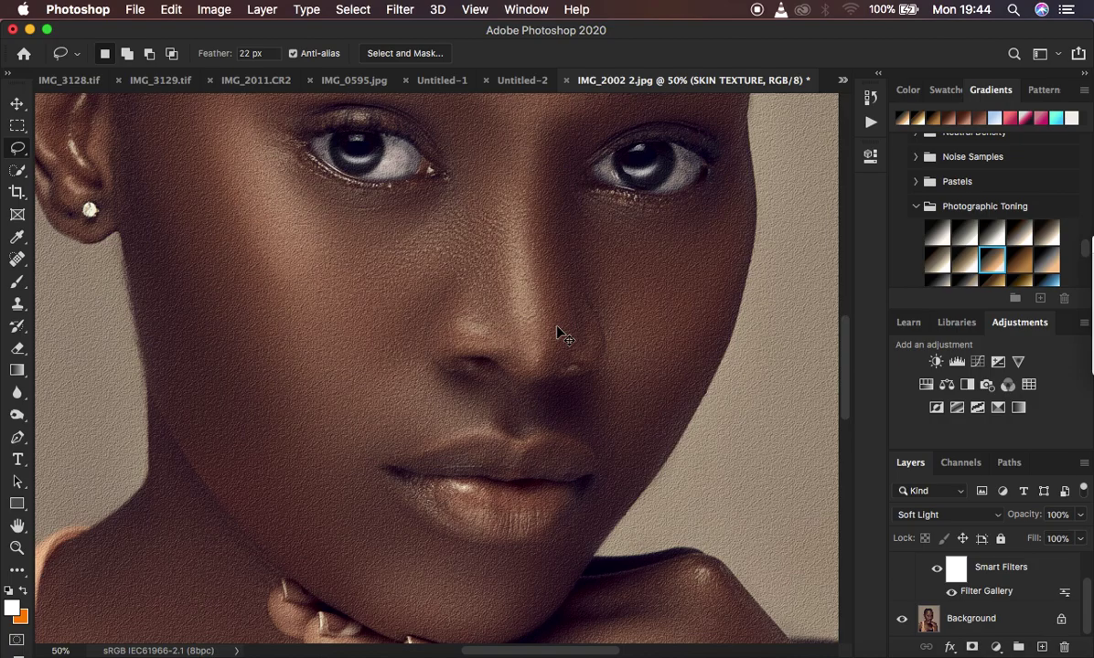
key("super+minus")
key("super+minus")
key("super+minus")
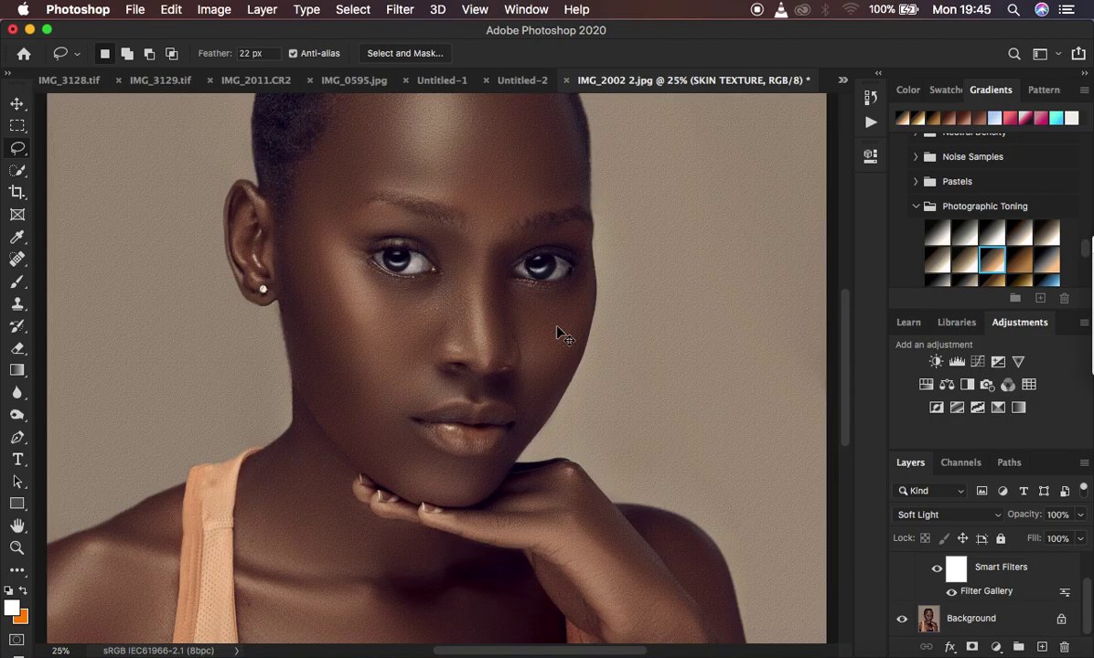
key("super+plus")
- Reopen the Texturizer and apply relief 13 with 121% scaling, then zoom to check
double_click(987, 592)
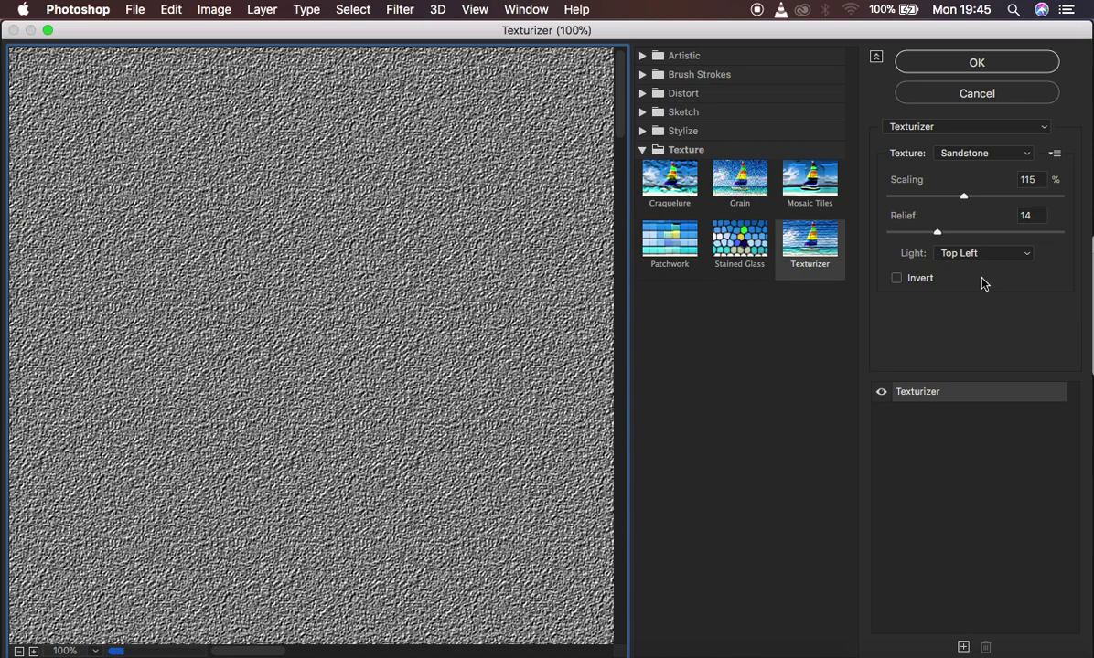
left_click_drag(937, 234, 934, 240)
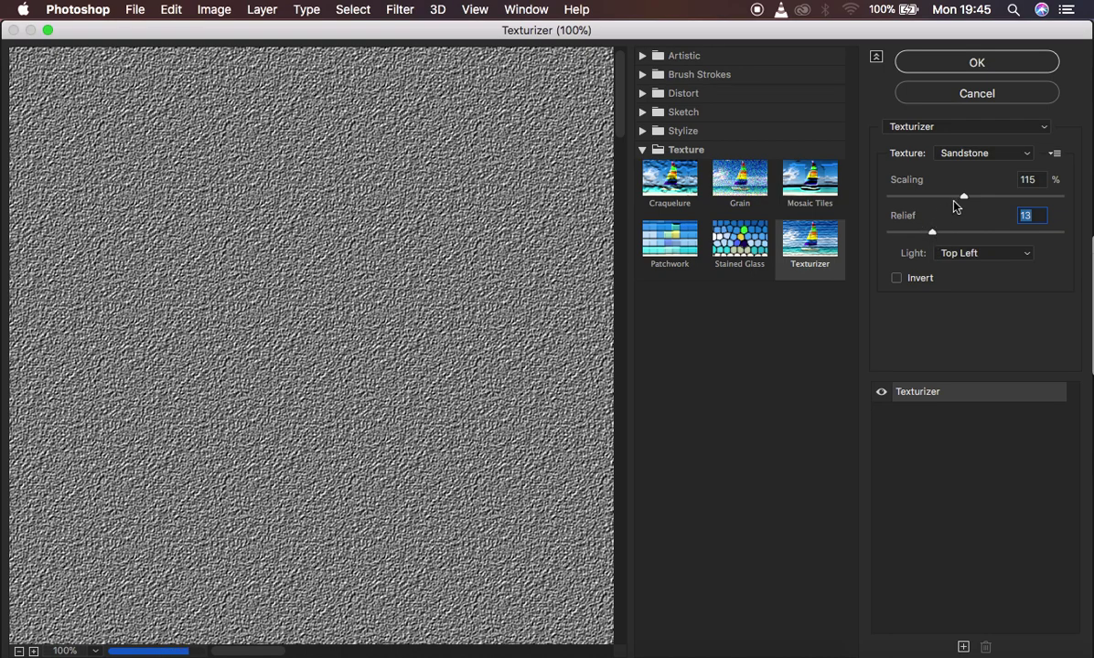
left_click(964, 198)
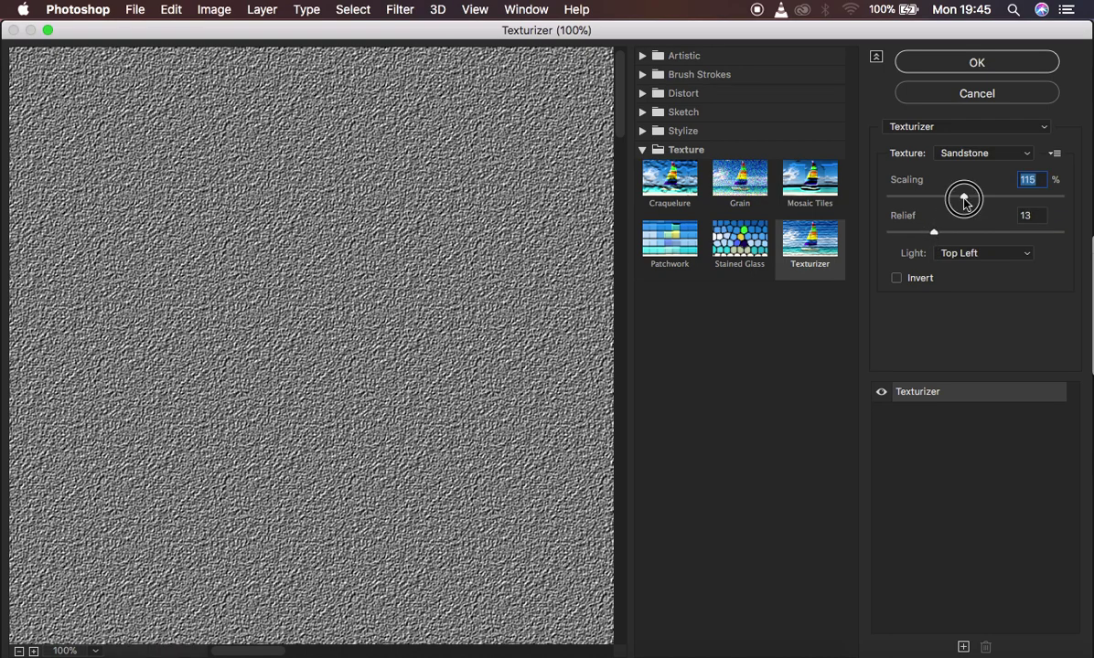
left_click_drag(964, 199, 969, 200)
left_click(974, 64)
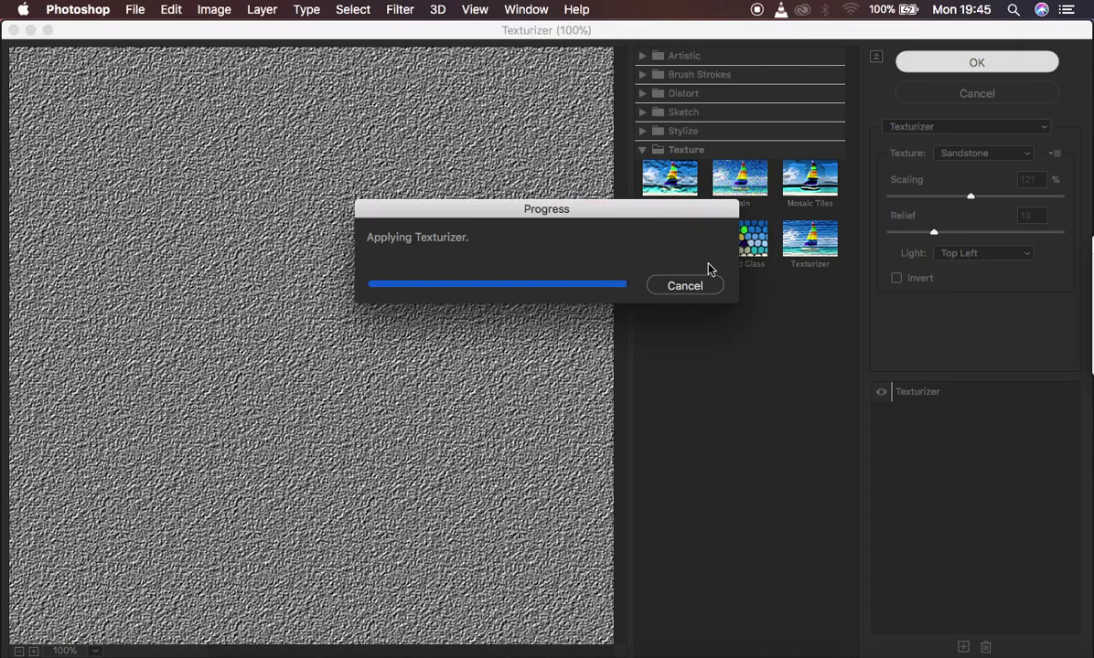
key("super+minus")
key("super+equal")
key("super+equal")
key("super+equal")
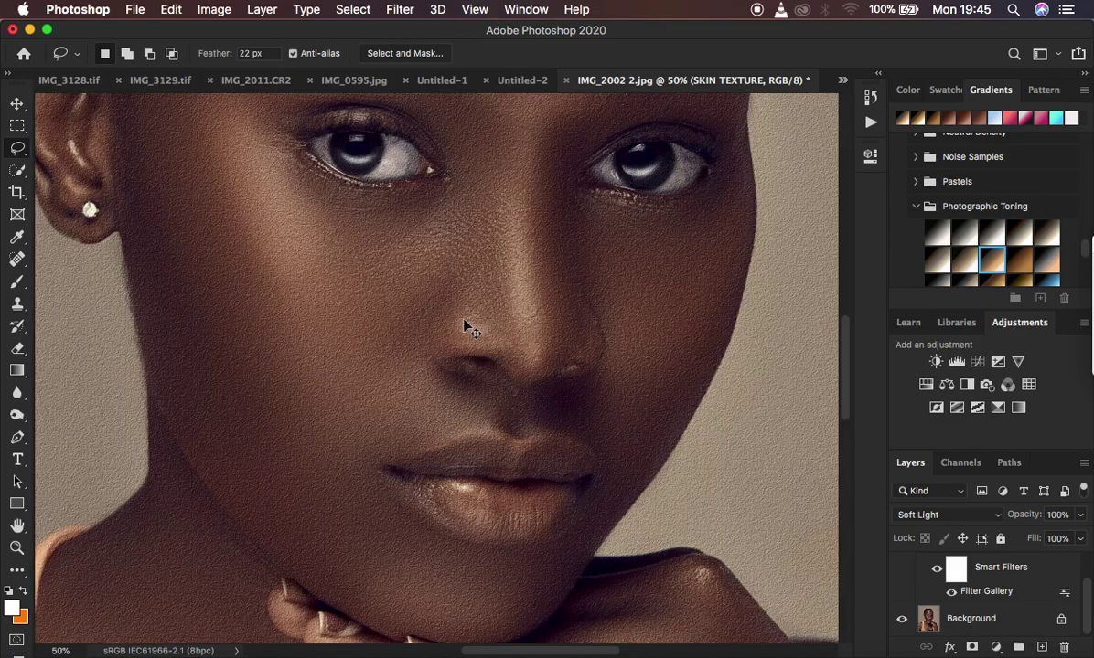
key("super+minus")
key("super+minus")
key("super+minus")
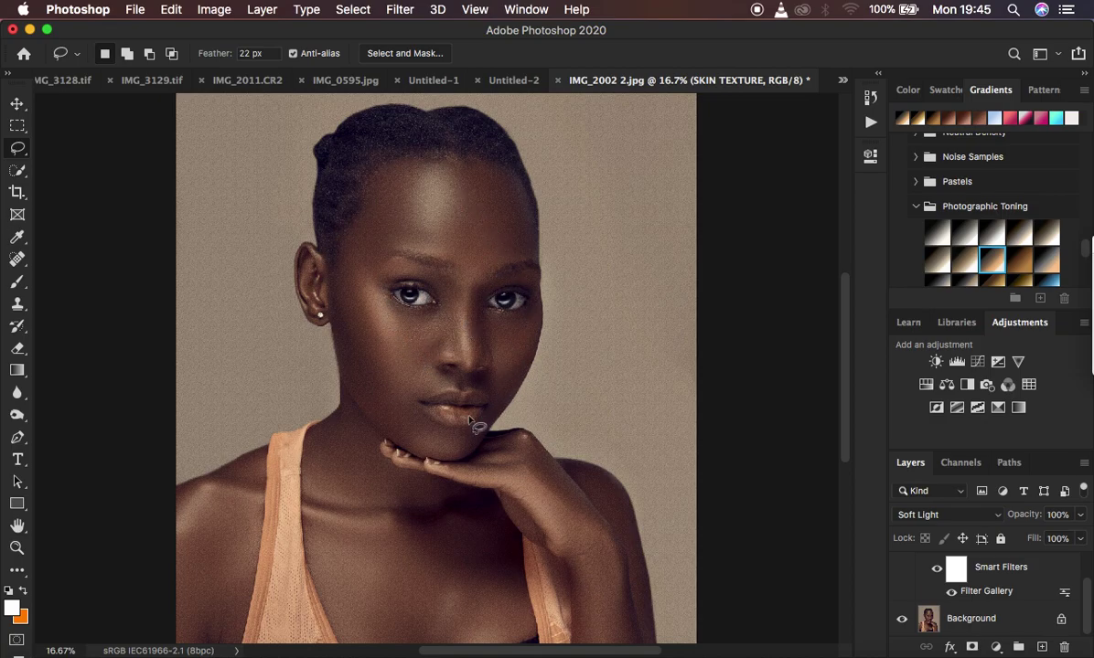
key("super+plus")
key("super+plus")
key("super+plus")
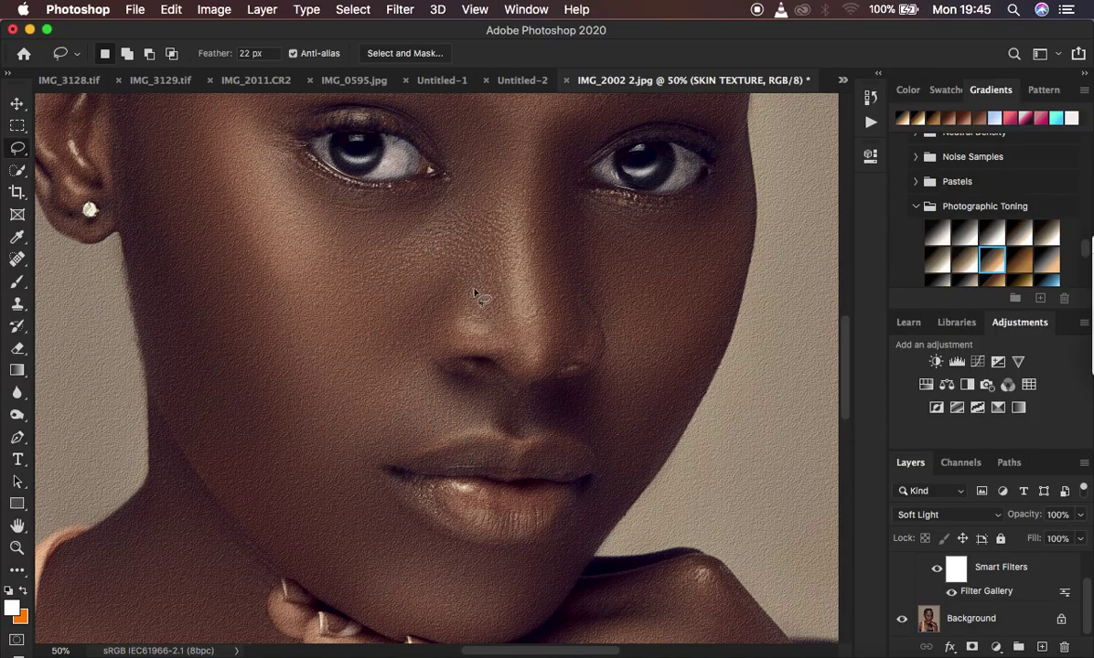
key("super+minus")
key("super+minus")
key("super+minus")
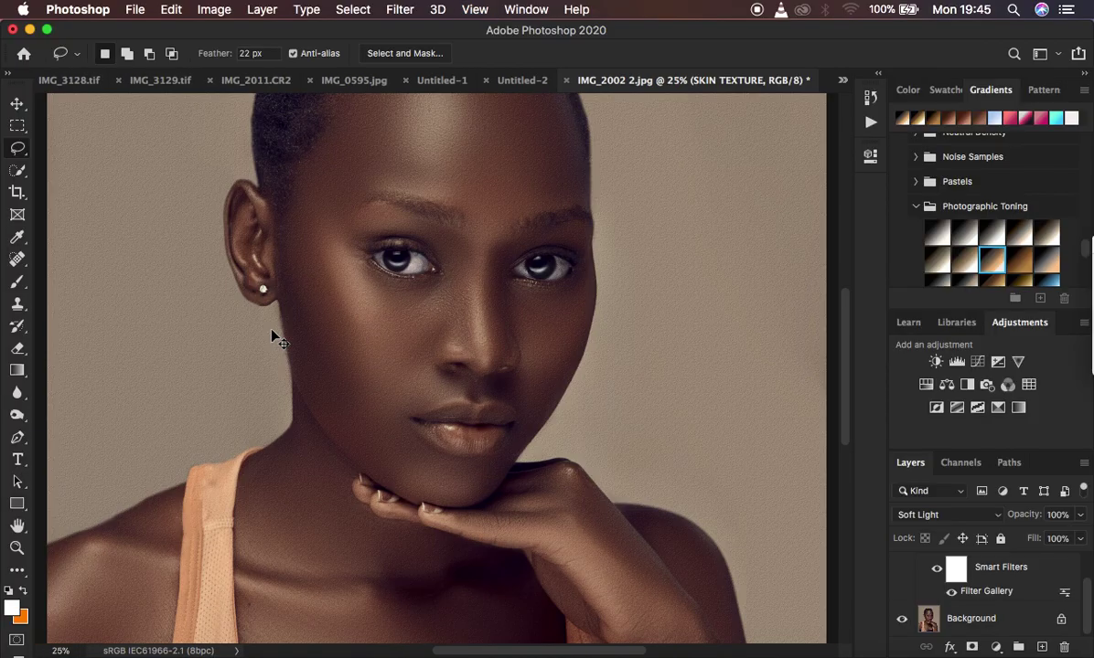
key("super+plus")
scroll(1021, 583, "up", 1)
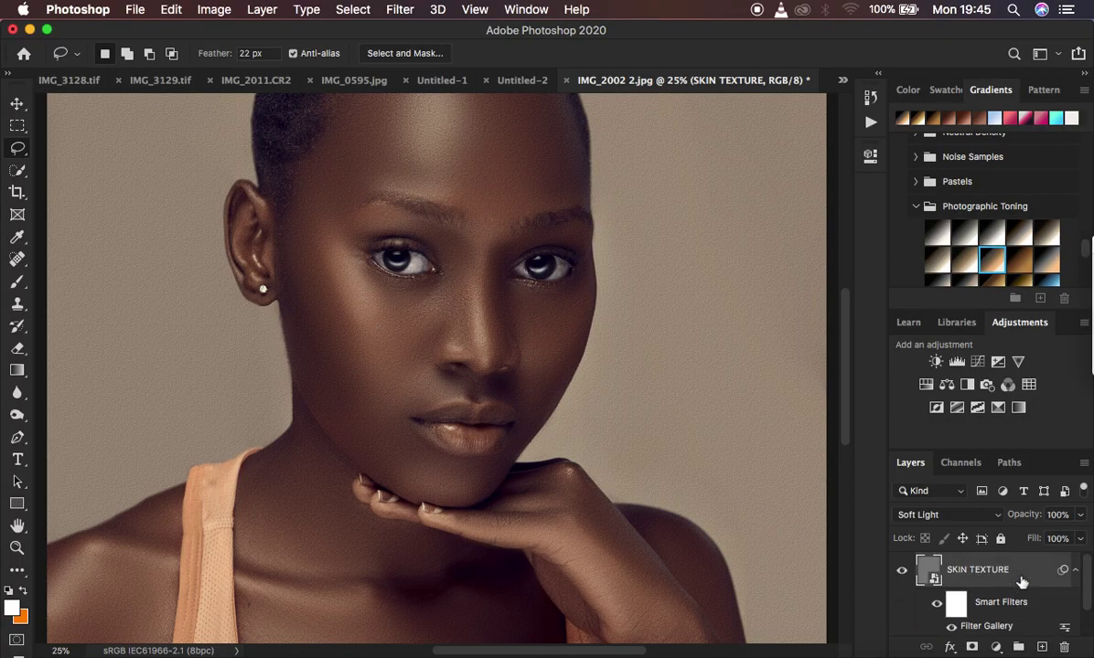
- Add a black hide-all mask to the SKIN TEXTURE layer, concealing the sandstone grain
left_click(902, 573)
left_click(971, 647, "alt")
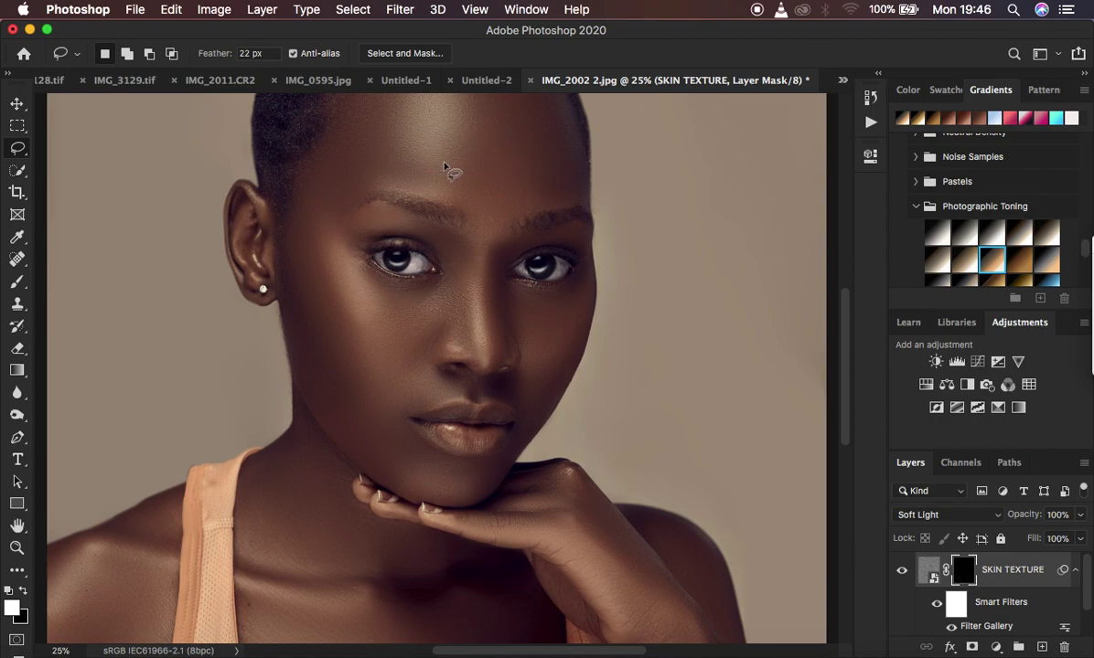
- Choose the standard Brush tool and set it to 300 px with 6% hardness
left_click(18, 285)
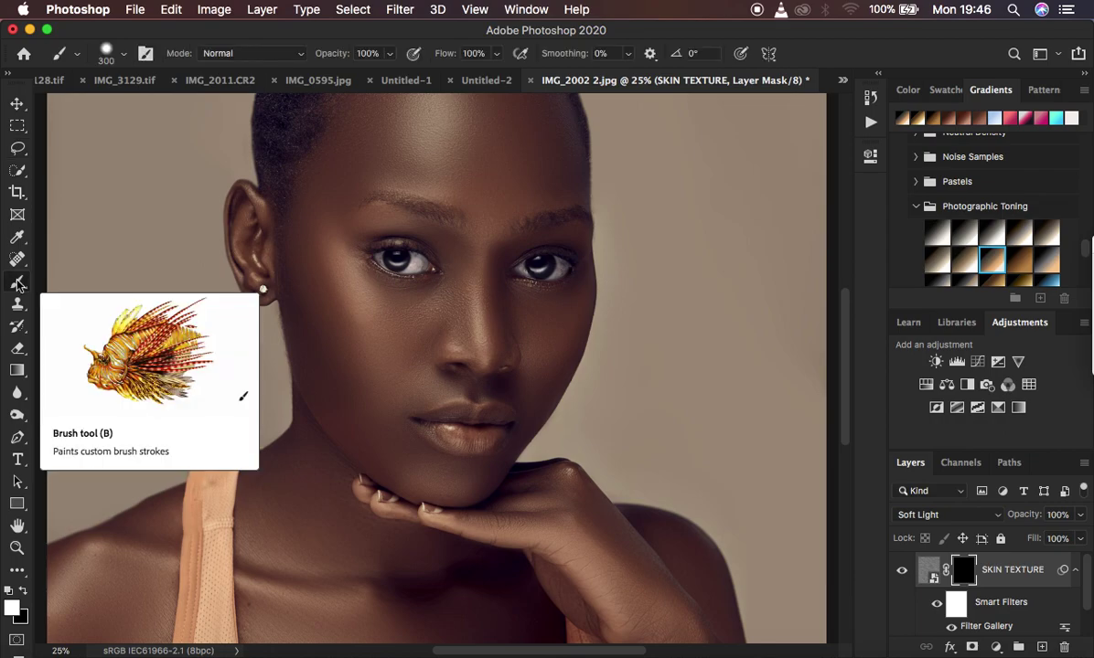
right_click(17, 284)
left_click(58, 281)
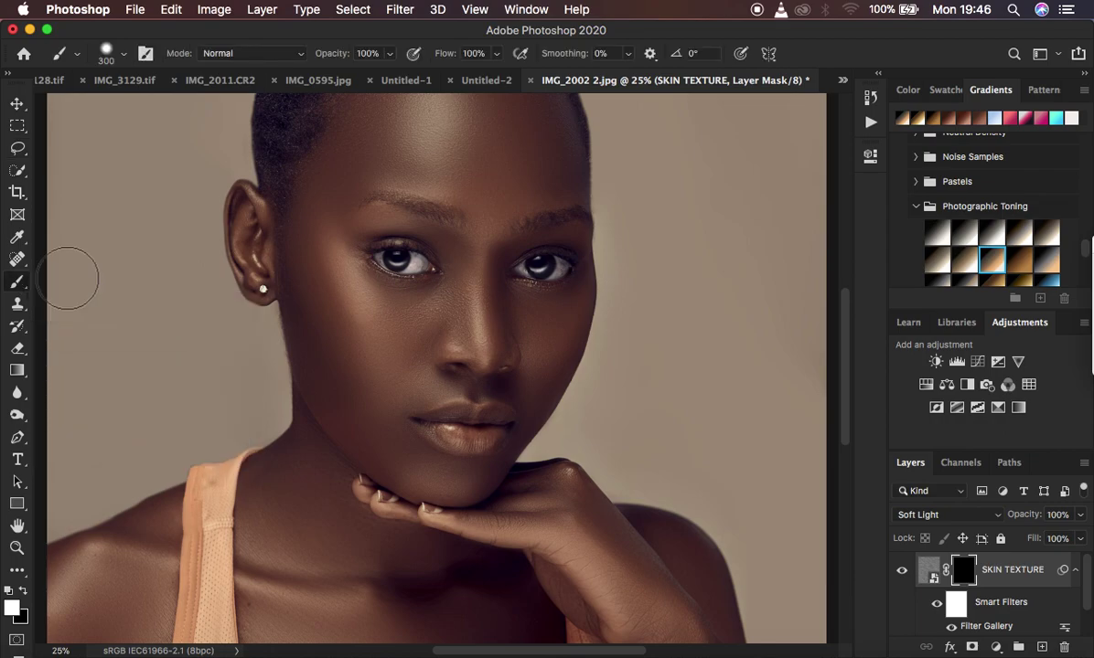
left_click(123, 57)
mouse_move(152, 146)
left_mouse_down()
mouse_move(83, 134)
mouse_move(103, 146)
left_mouse_up()
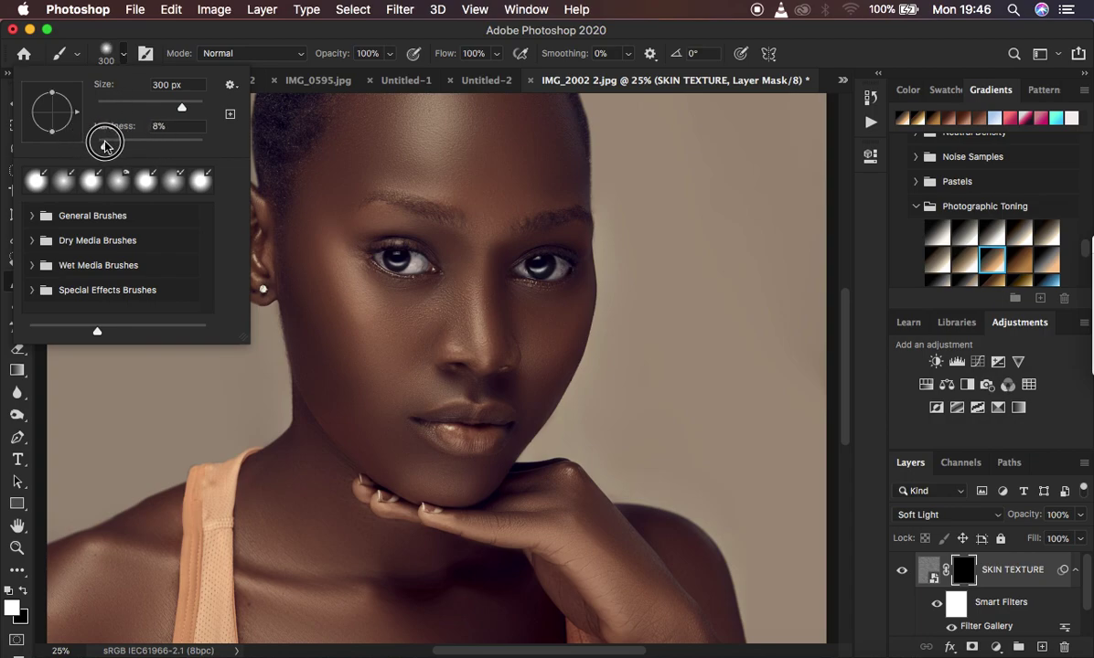
left_click_drag(104, 147, 104, 138)
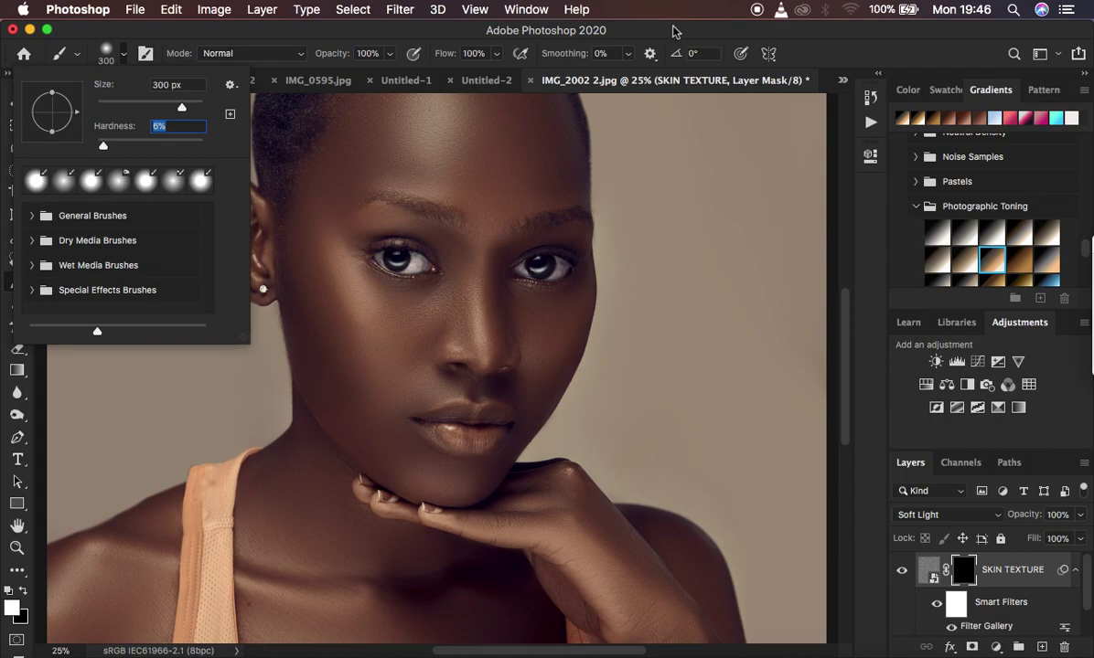
key("Return")
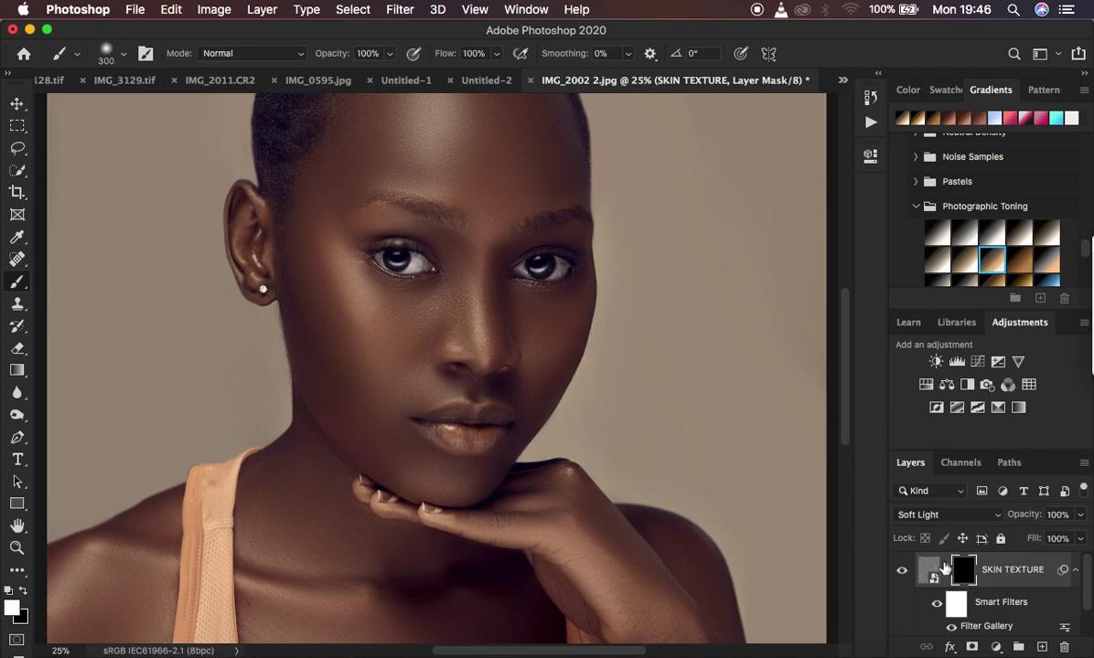
- Paint white on the mask over forehead, nose bridge, cheeks and under-eye, switching brush sizes 250 and 175
scroll(479, 336, "up", 3)
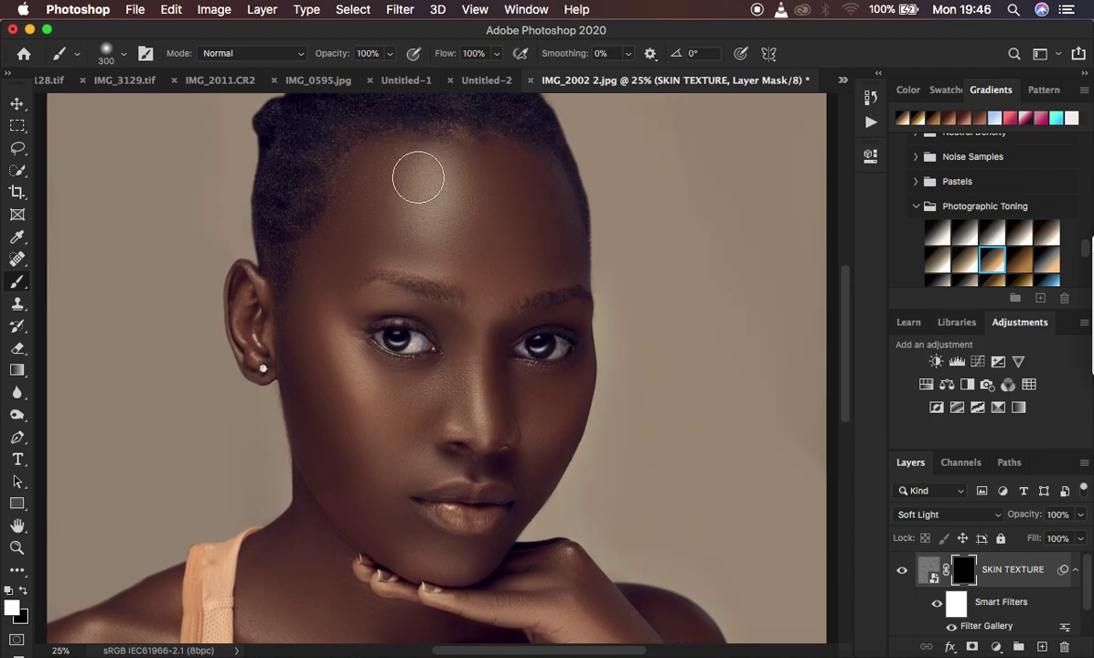
mouse_move(463, 165)
left_mouse_down()
mouse_move(480, 237)
mouse_move(478, 215)
mouse_move(493, 195)
mouse_move(507, 202)
mouse_move(466, 156)
mouse_move(539, 208)
mouse_move(487, 161)
mouse_move(546, 229)
mouse_move(536, 256)
mouse_move(503, 276)
mouse_move(473, 245)
mouse_move(469, 263)
mouse_move(496, 281)
mouse_move(458, 207)
mouse_move(483, 199)
mouse_move(468, 170)
mouse_move(422, 171)
mouse_move(469, 187)
mouse_move(417, 221)
mouse_move(458, 234)
mouse_move(418, 245)
mouse_move(476, 260)
mouse_move(490, 276)
mouse_move(464, 173)
mouse_move(434, 167)
mouse_move(424, 178)
mouse_move(536, 203)
mouse_move(393, 183)
mouse_move(360, 201)
mouse_move(348, 223)
mouse_move(357, 182)
mouse_move(424, 158)
mouse_move(373, 167)
mouse_move(452, 159)
mouse_move(475, 191)
mouse_move(396, 227)
mouse_move(455, 237)
mouse_move(446, 237)
mouse_move(489, 289)
mouse_move(488, 237)
mouse_move(543, 240)
mouse_move(367, 233)
mouse_move(322, 274)
mouse_move(341, 241)
mouse_move(310, 324)
mouse_move(319, 286)
mouse_move(324, 339)
mouse_move(308, 291)
mouse_move(354, 401)
mouse_move(327, 345)
mouse_move(361, 241)
mouse_move(378, 225)
mouse_move(422, 234)
left_mouse_up()
key("bracketleft")
key("bracketleft")
key("bracketleft")
key("bracketleft")
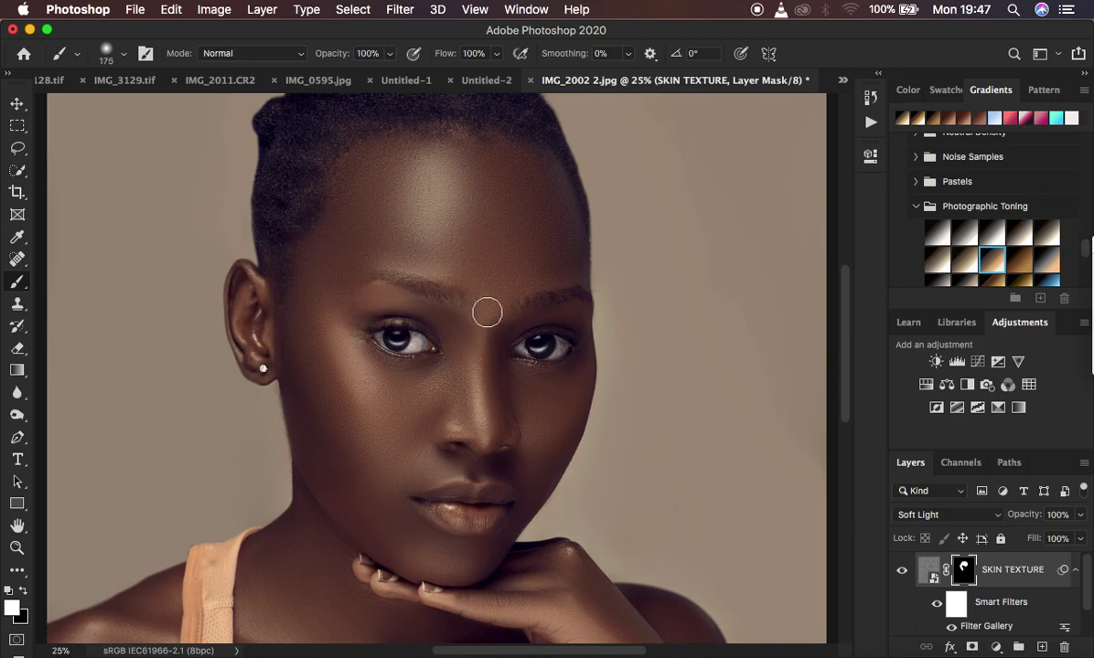
mouse_move(483, 421)
left_mouse_down()
mouse_move(478, 324)
mouse_move(480, 414)
mouse_move(468, 351)
mouse_move(463, 384)
mouse_move(448, 323)
mouse_move(459, 400)
mouse_move(392, 378)
left_mouse_up()
key("bracketright")
key("bracketright")
key("bracketright")
mouse_move(336, 351)
left_mouse_down()
mouse_move(417, 425)
mouse_move(374, 401)
mouse_move(392, 429)
mouse_move(361, 451)
mouse_move(347, 429)
mouse_move(406, 436)
mouse_move(397, 461)
mouse_move(363, 470)
mouse_move(325, 402)
mouse_move(391, 514)
mouse_move(381, 444)
left_mouse_up()
key("bracketleft")
key("bracketleft")
key("bracketleft")
mouse_move(525, 391)
left_mouse_down()
mouse_move(562, 381)
mouse_move(559, 422)
mouse_move(570, 391)
mouse_move(549, 447)
mouse_move(533, 417)
mouse_move(556, 433)
mouse_move(530, 485)
mouse_move(559, 413)
mouse_move(539, 400)
mouse_move(535, 458)
mouse_move(538, 394)
mouse_move(578, 375)
mouse_move(577, 410)
left_mouse_up()
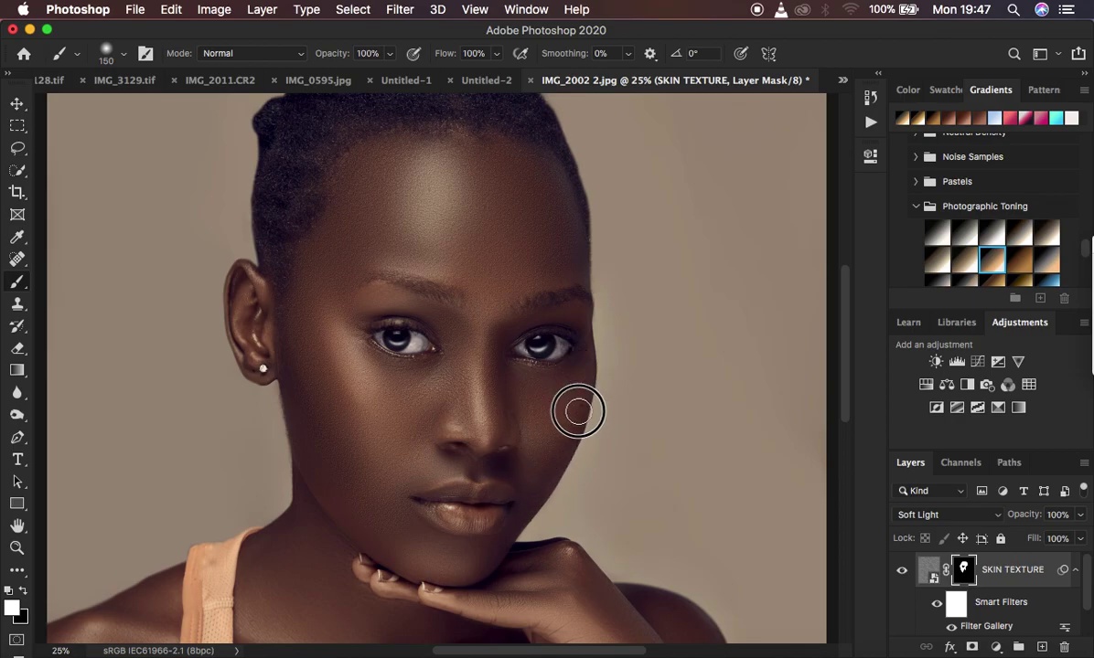
- Correct the cheek with black then white strokes, and reveal texture on the brow and eyelid
left_click(24, 594)
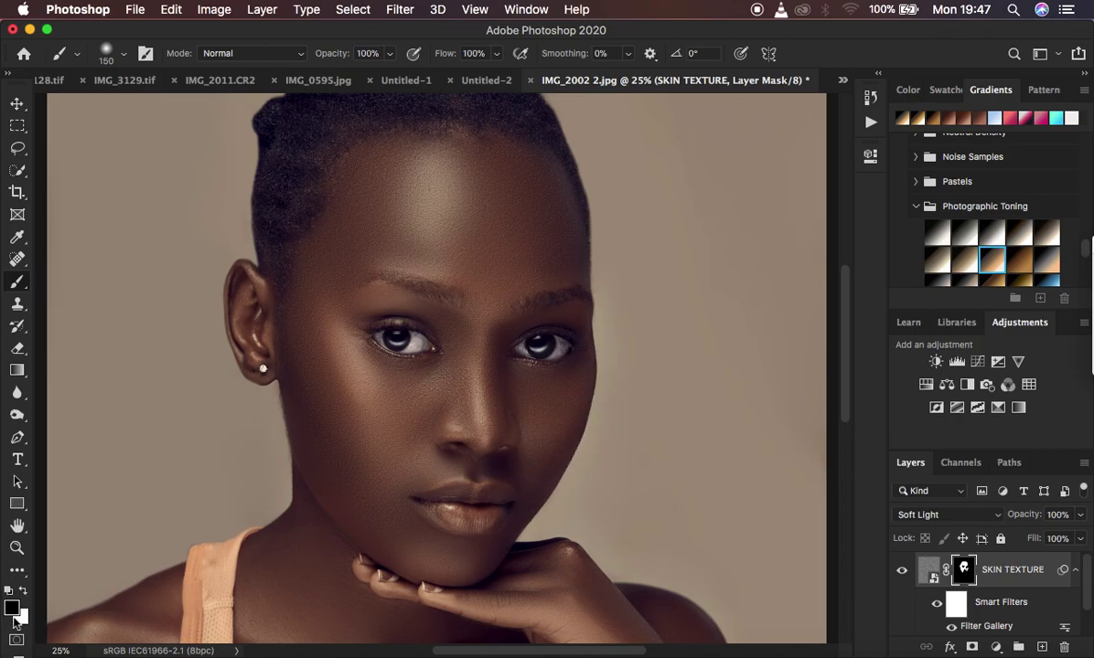
mouse_move(370, 438)
left_mouse_down()
mouse_move(334, 406)
mouse_move(344, 441)
left_mouse_up()
left_click(25, 595)
mouse_move(378, 420)
left_mouse_down()
mouse_move(361, 487)
mouse_move(336, 403)
mouse_move(366, 456)
left_mouse_up()
key("bracketright")
key("bracketright")
key("bracketright")
key("bracketleft")
key("bracketleft")
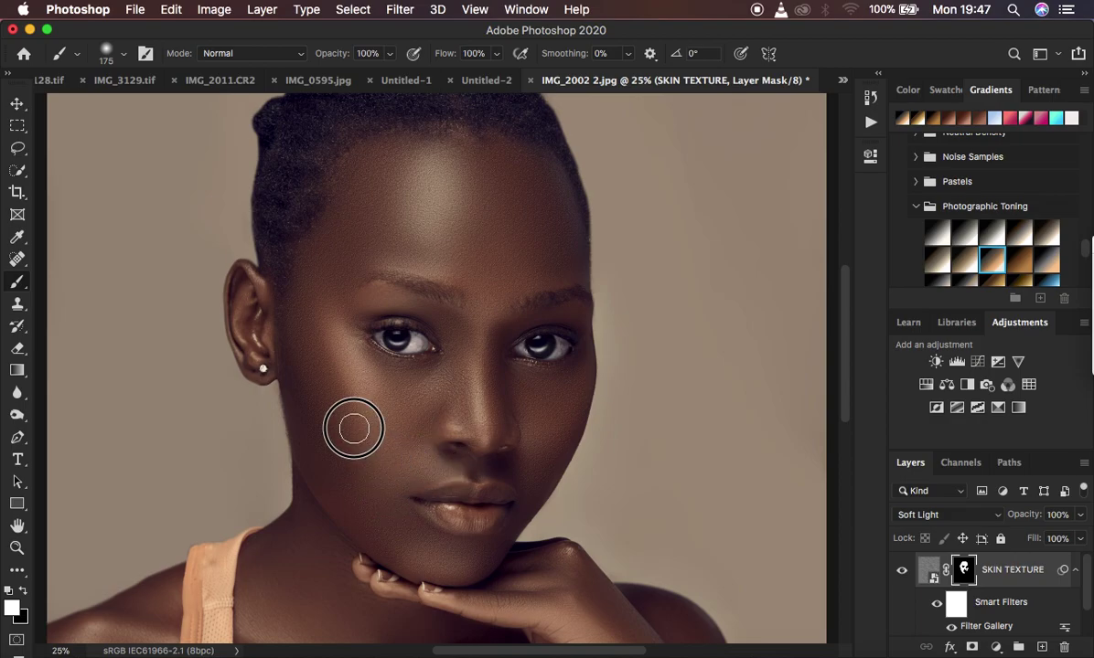
mouse_move(391, 300)
left_mouse_down()
mouse_move(470, 342)
mouse_move(536, 318)
mouse_move(579, 318)
mouse_move(568, 409)
mouse_move(503, 466)
mouse_move(409, 480)
mouse_move(373, 455)
mouse_move(358, 424)
left_mouse_up()
- Reveal texture near the eye, from the ear down to the chin, and on the chin
key("bracketleft")
left_click(346, 316)
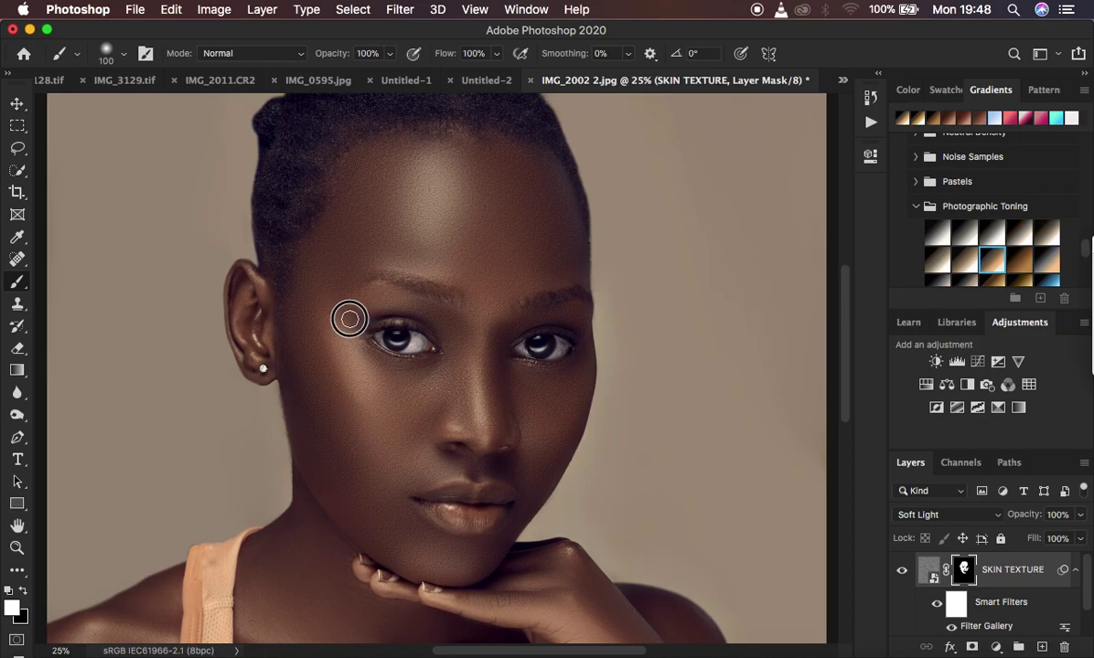
left_click(300, 351)
mouse_move(300, 351)
left_mouse_down()
mouse_move(338, 473)
mouse_move(310, 450)
mouse_move(351, 527)
left_mouse_up()
key("bracketright")
key("bracketright")
left_click_drag(324, 456, 396, 554)
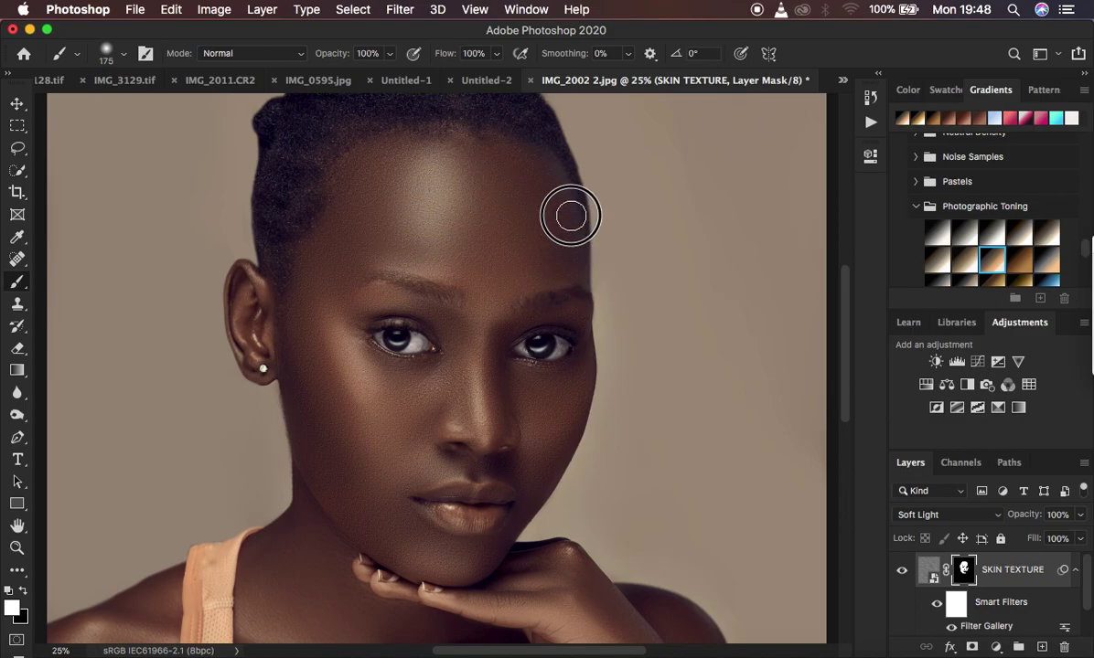
left_click(899, 574)
left_click(898, 573)
left_click(899, 574)
left_click(899, 573)
key("super+plus")
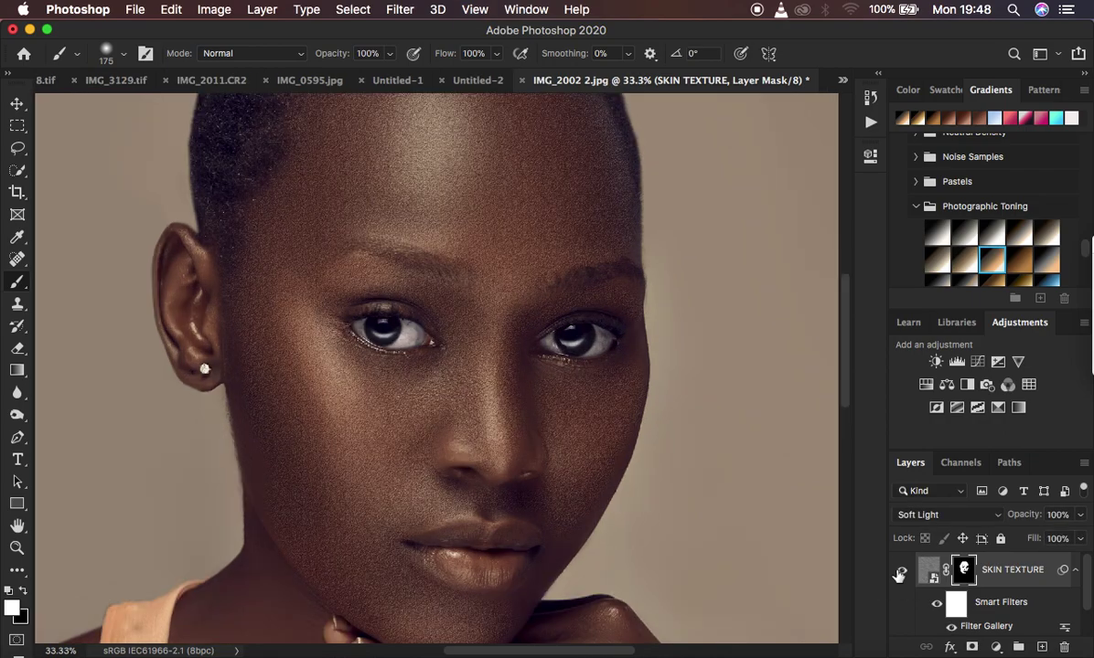
key("super+plus")
key("super+minus")
key("super+minus")
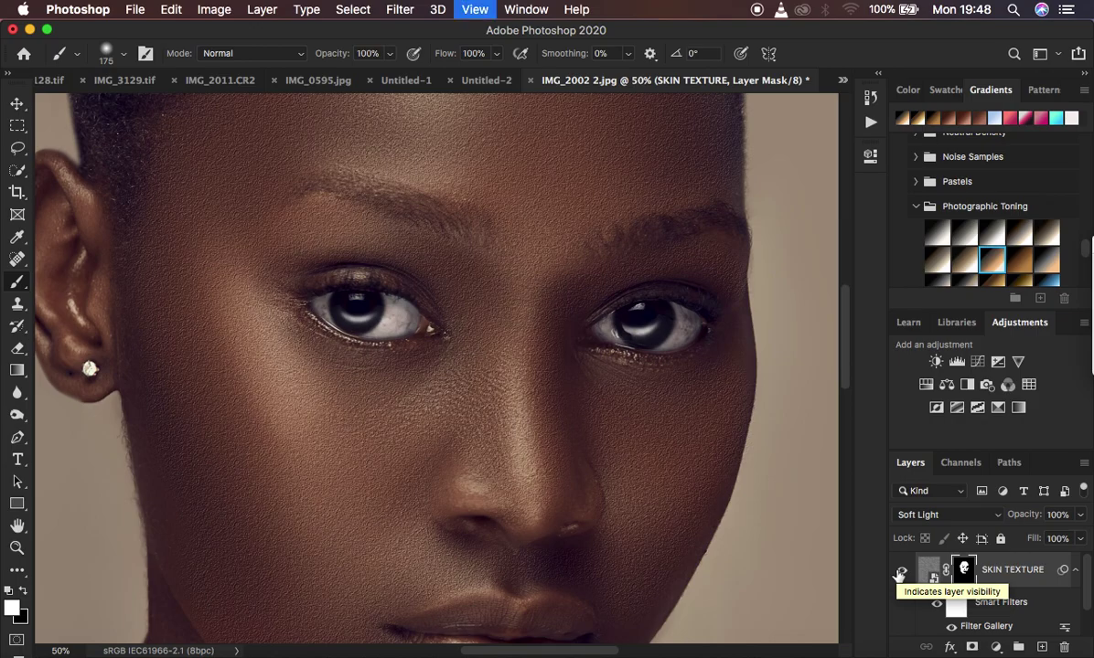
key("super+minus")
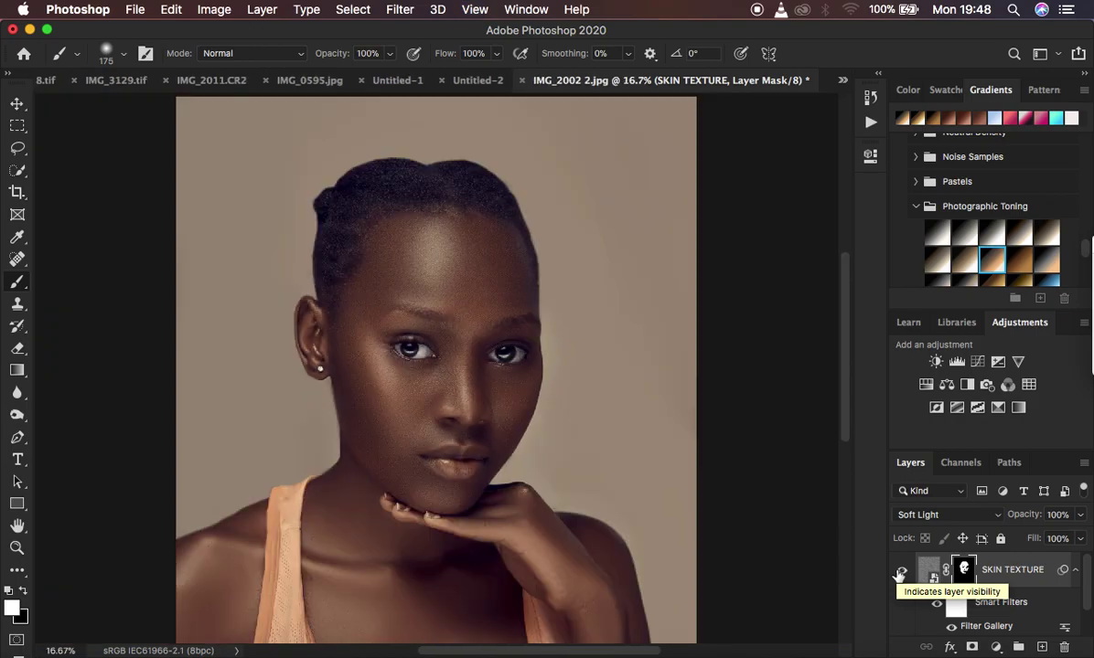
key("super+plus")
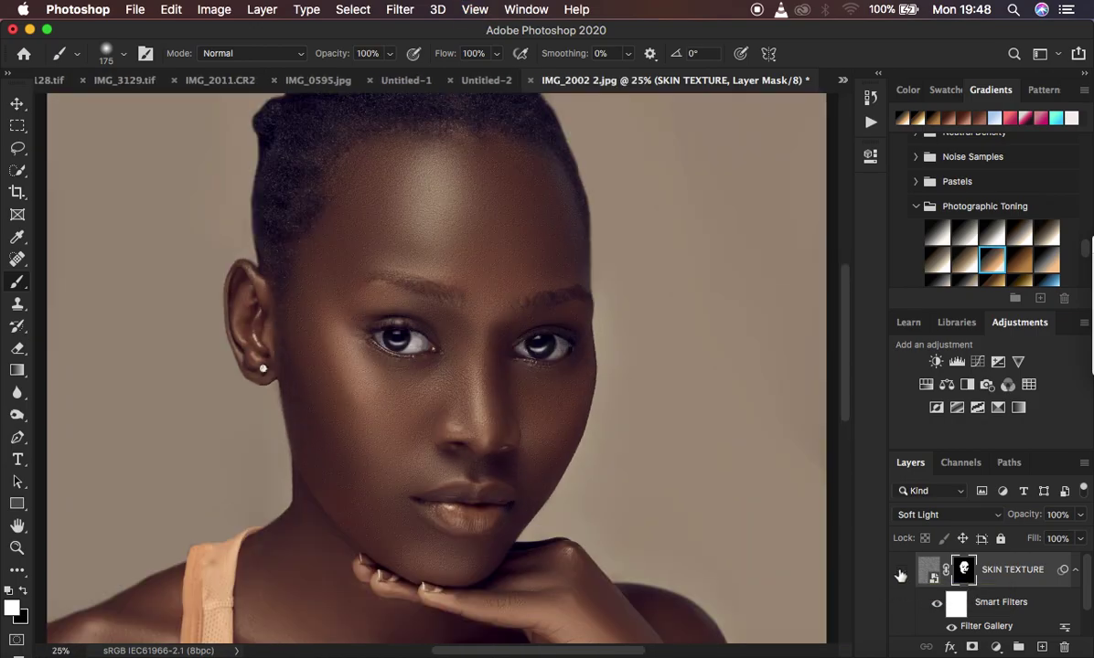
left_click(901, 573)
left_click(901, 571)
- Reopen the Sandstone Texturizer in Filter Gallery, set Relief to 11 and apply
scroll(995, 594, "down", 2)
double_click(995, 593)
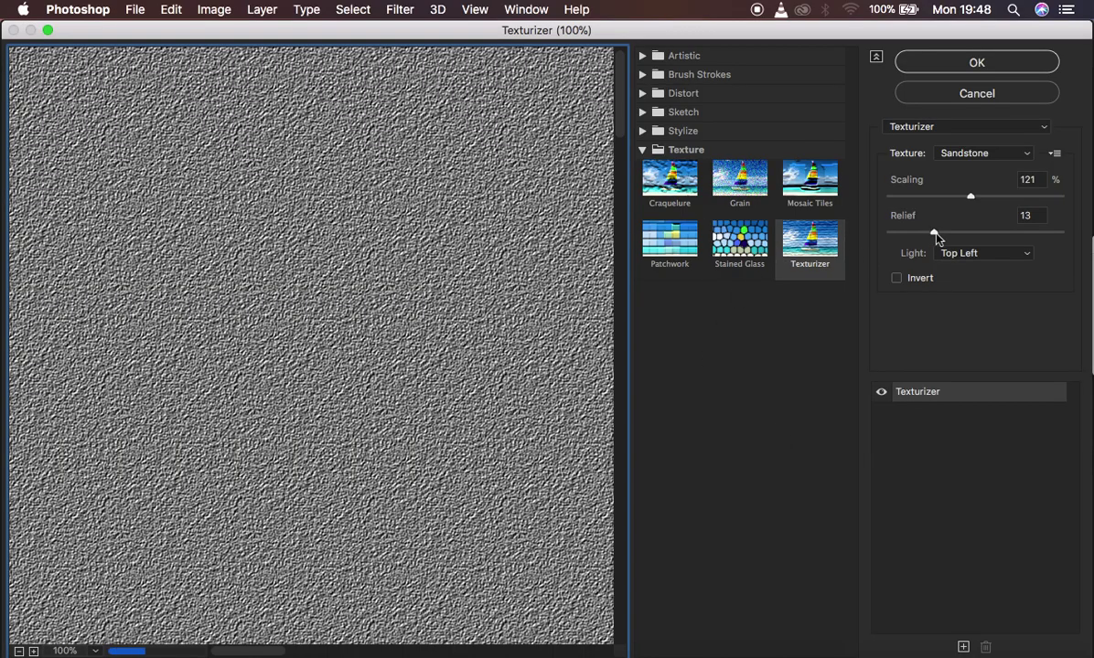
left_click_drag(935, 235, 929, 236)
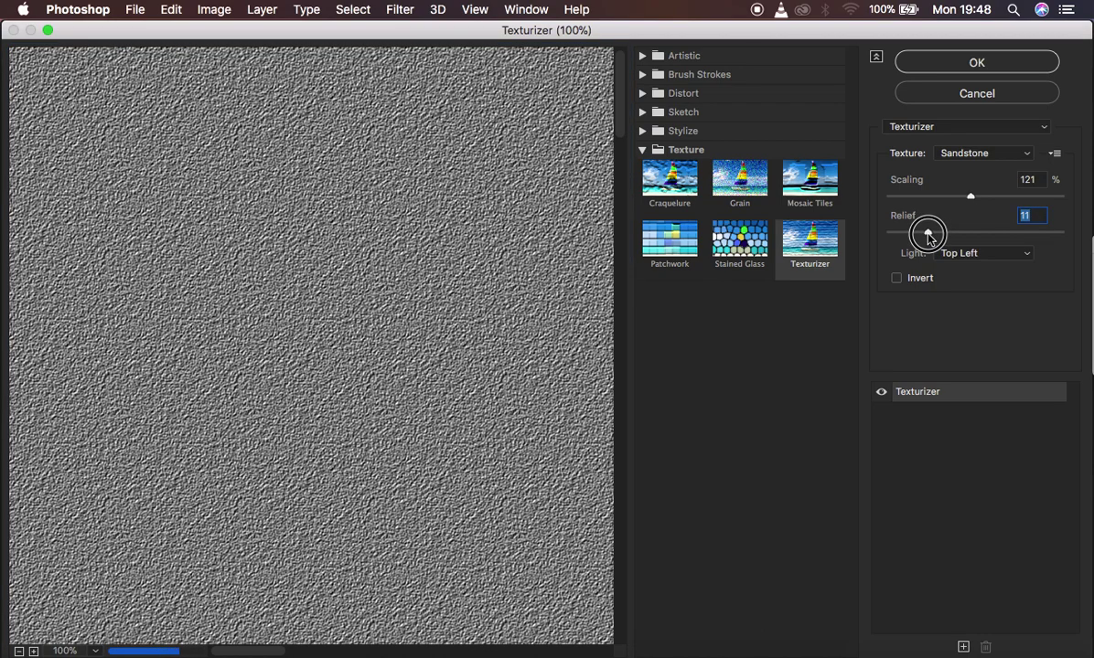
left_click(962, 64)
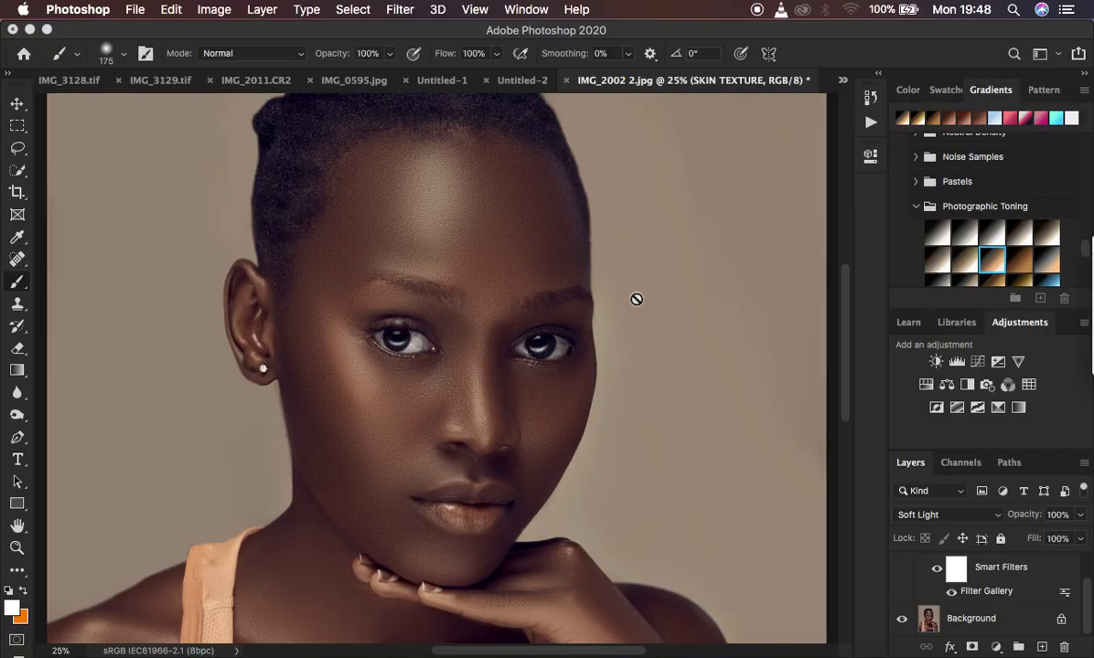
key("super+minus")
key("super+minus")
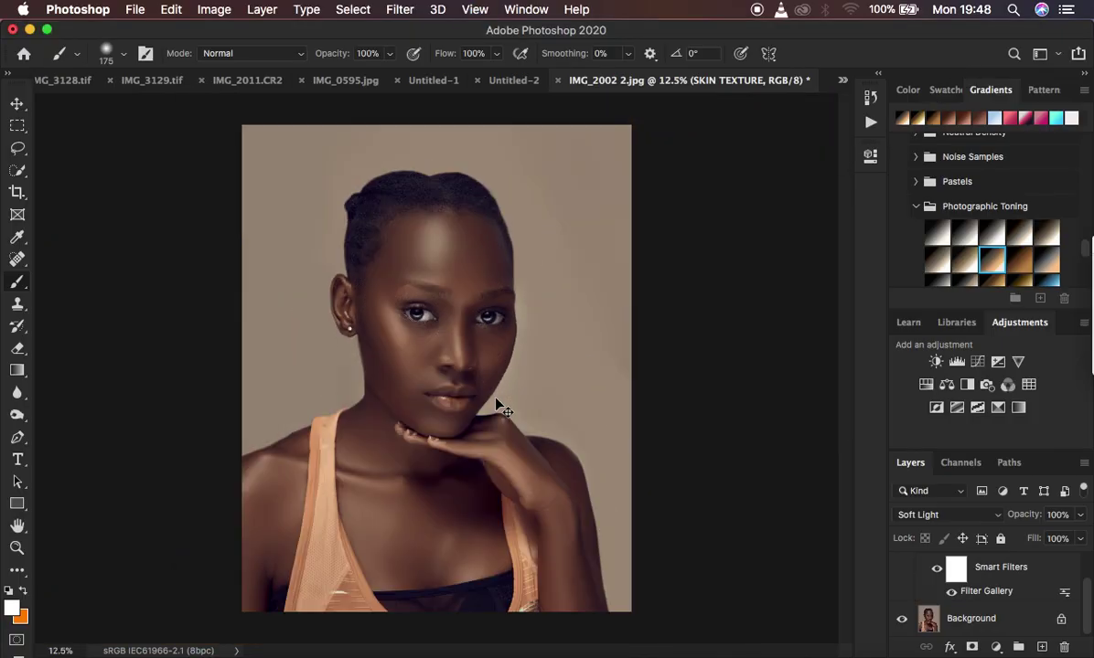
key("super+equal")
key("super+equal")
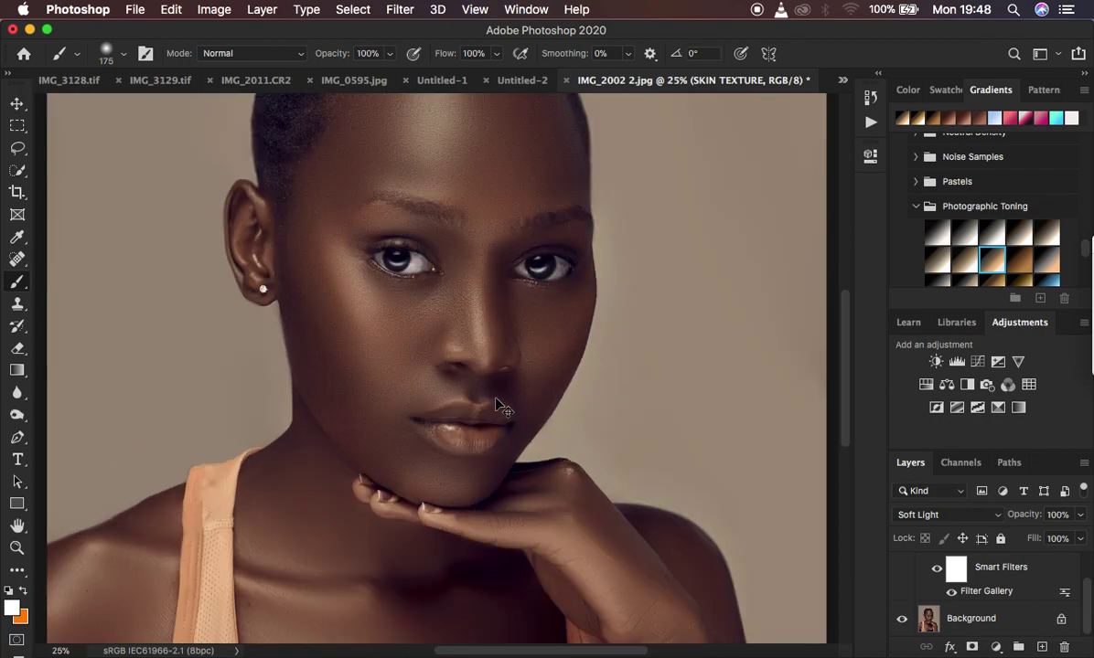